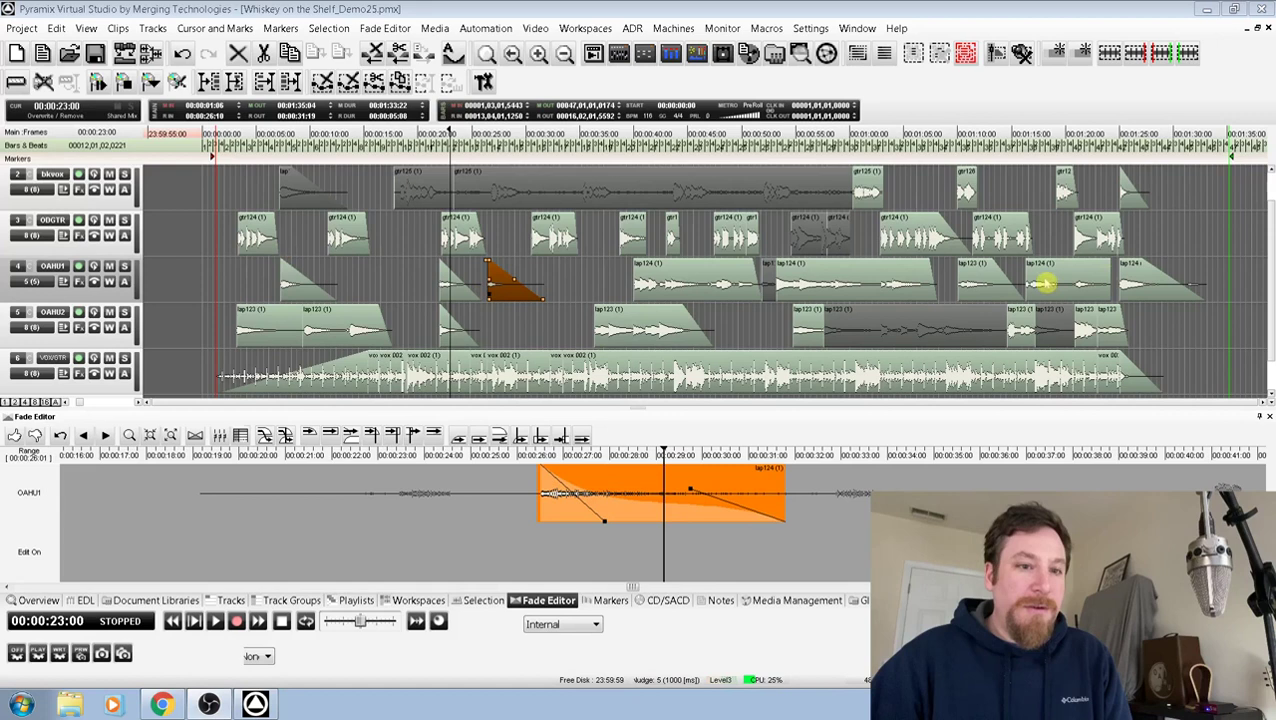
- Load the later OAHU1 clip near 01:07 and bend its straight fade into a curved slope
left_click(926, 270)
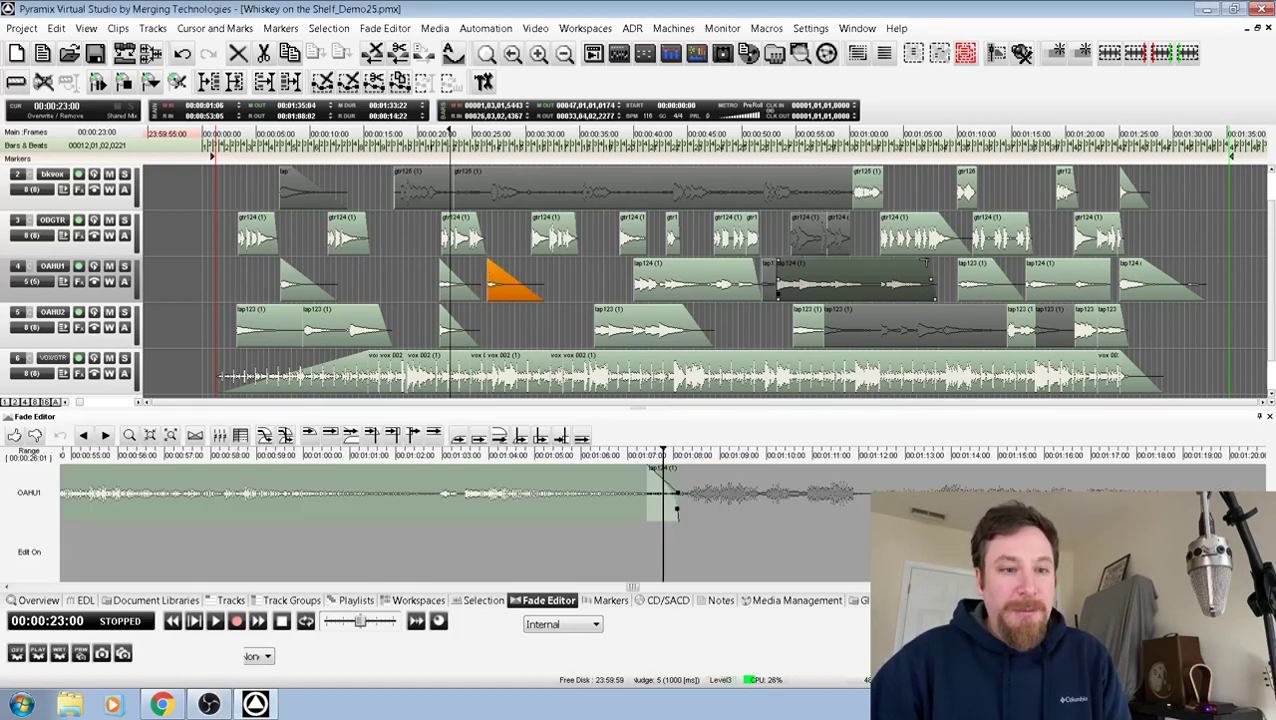
mouse_move(925, 262)
left_mouse_down()
mouse_move(936, 262)
mouse_move(876, 262)
mouse_move(920, 262)
left_mouse_up()
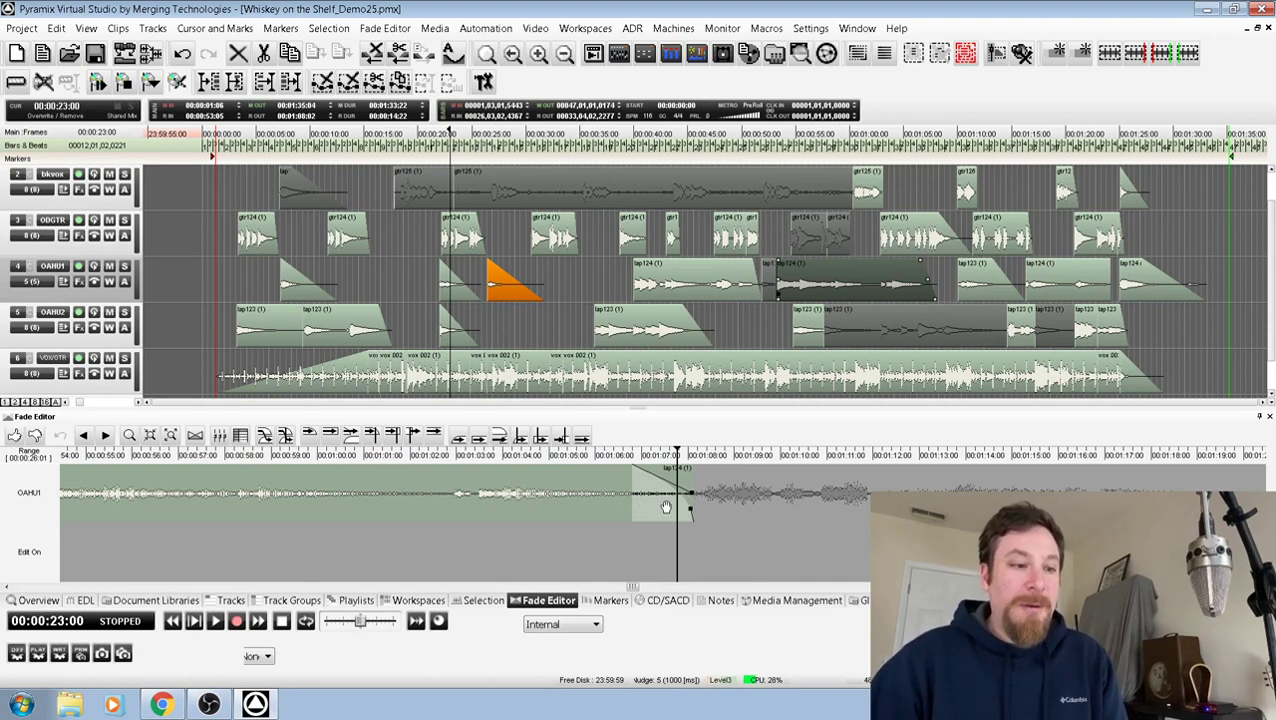
left_click_drag(665, 507, 660, 494)
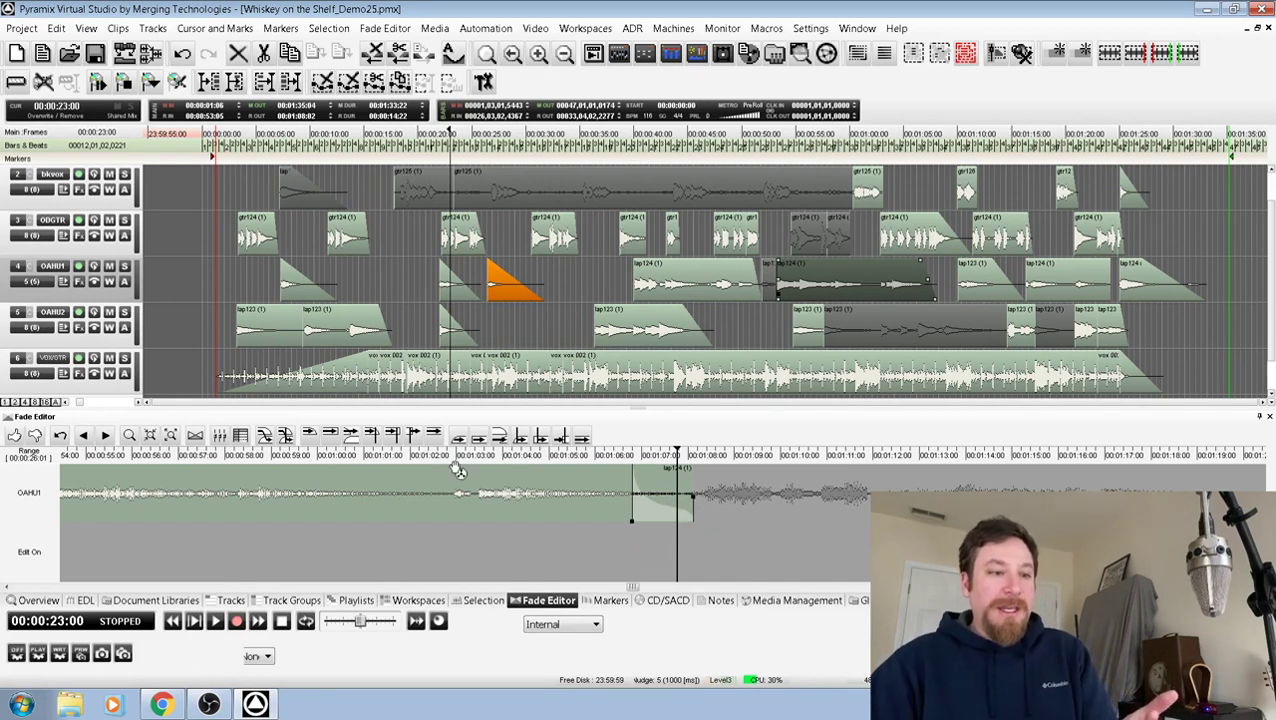
- Audition the reshaped OAHU1 fade, then replay it from 00:01:05:06 and stop
left_click(309, 436)
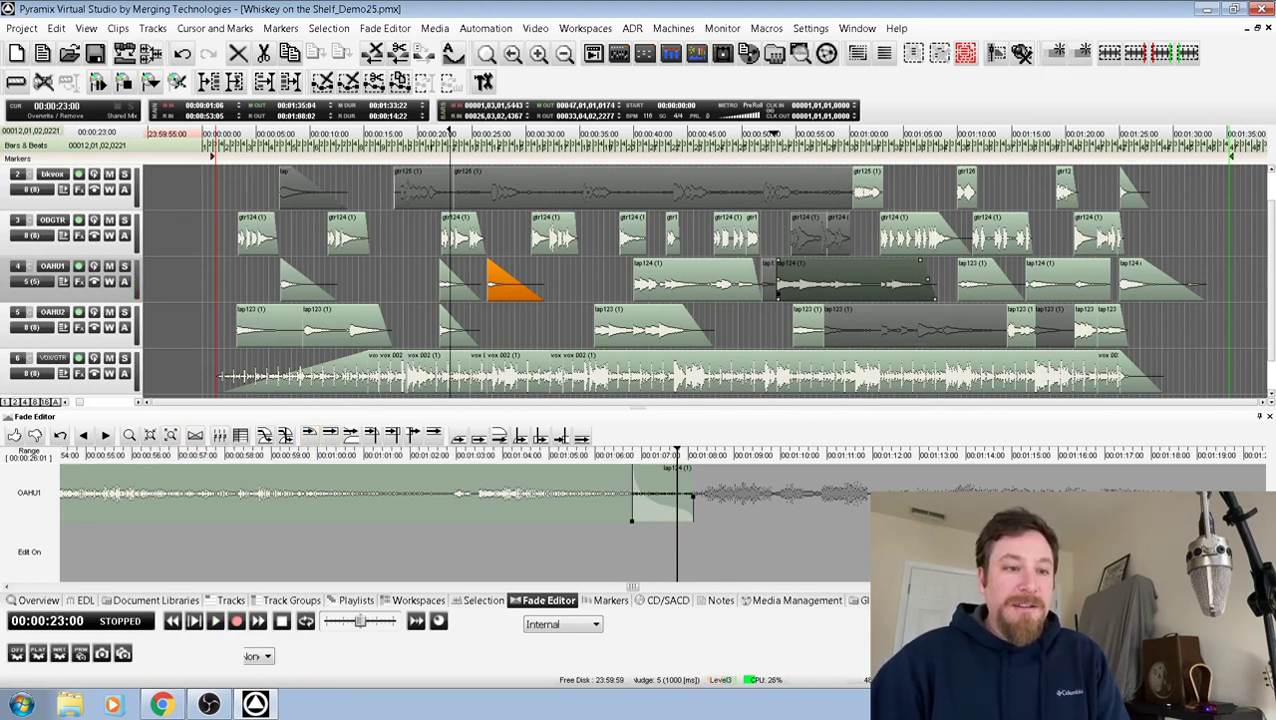
key("space")
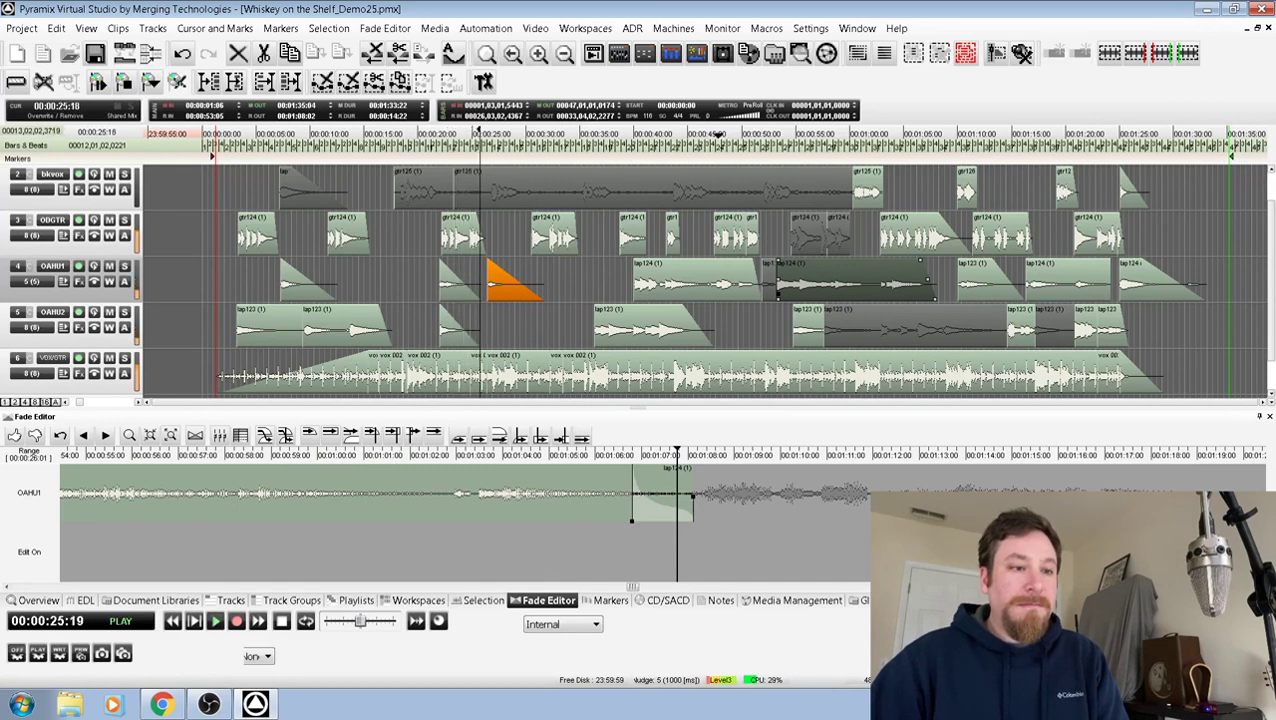
key("space")
left_click(905, 134)
key("space")
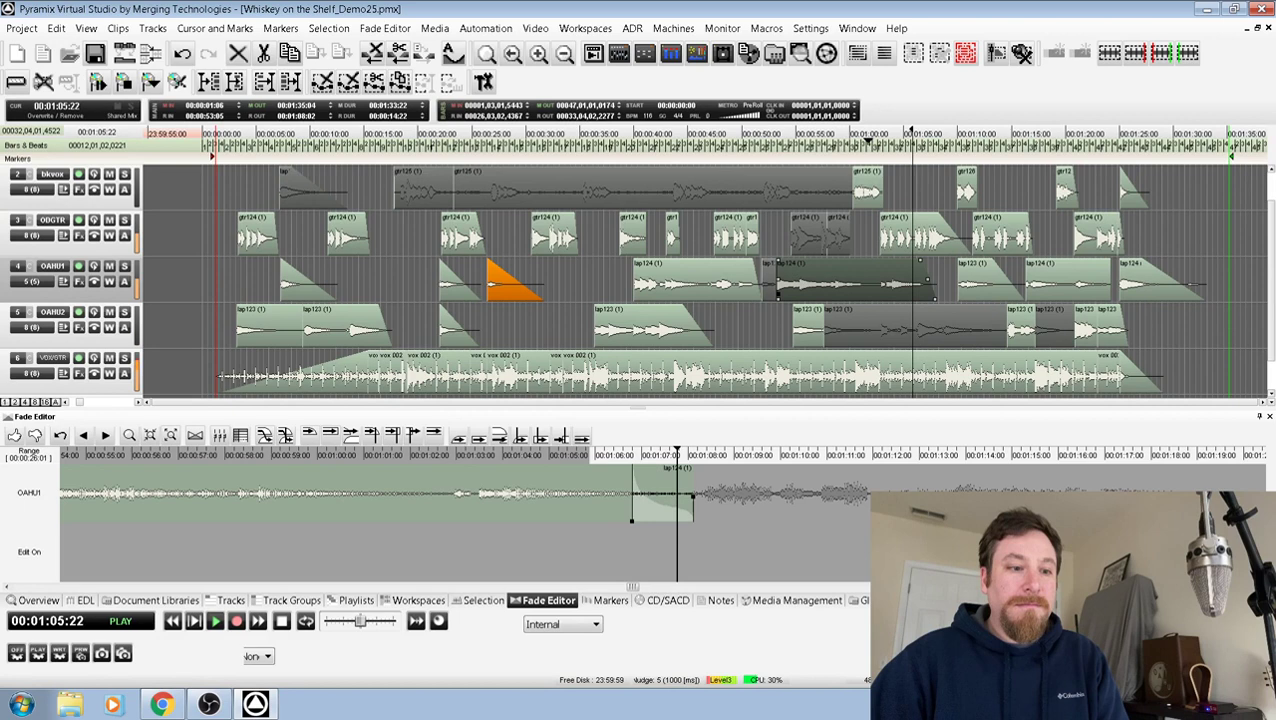
key("space")
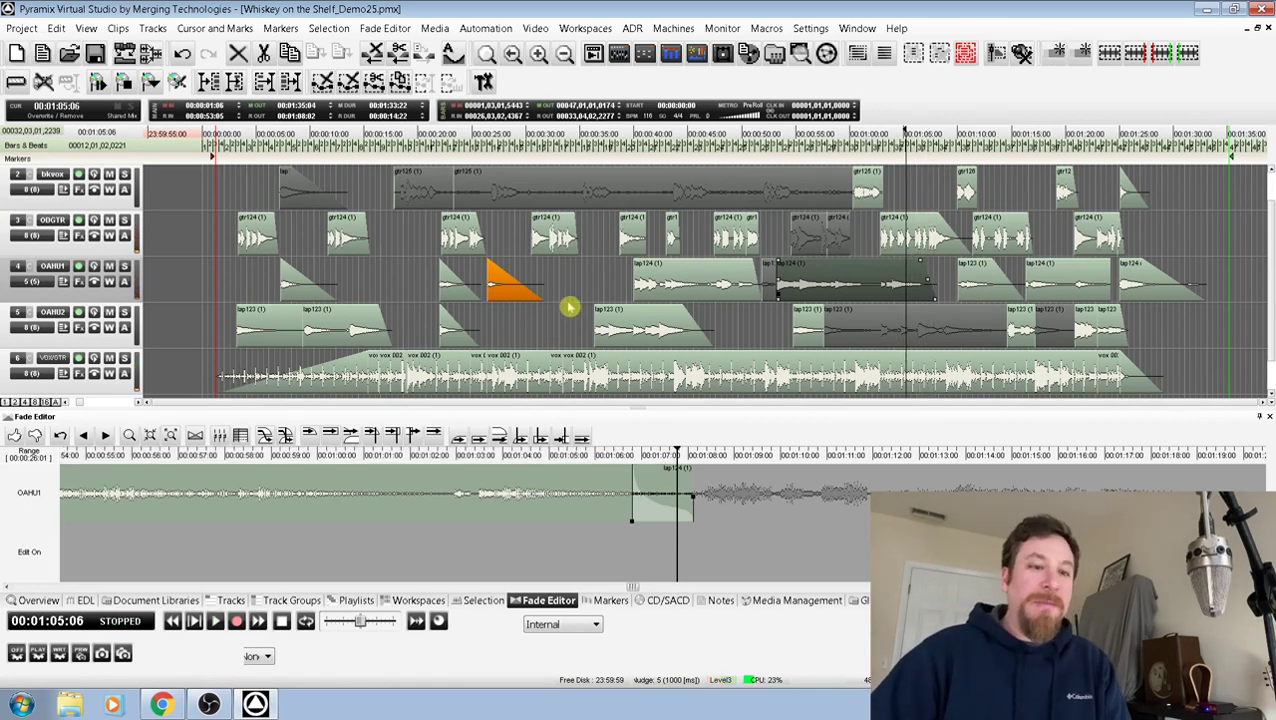
- Show the earlier orange lap124 crossfade on track 4 in the Fade Editor
left_click(513, 297)
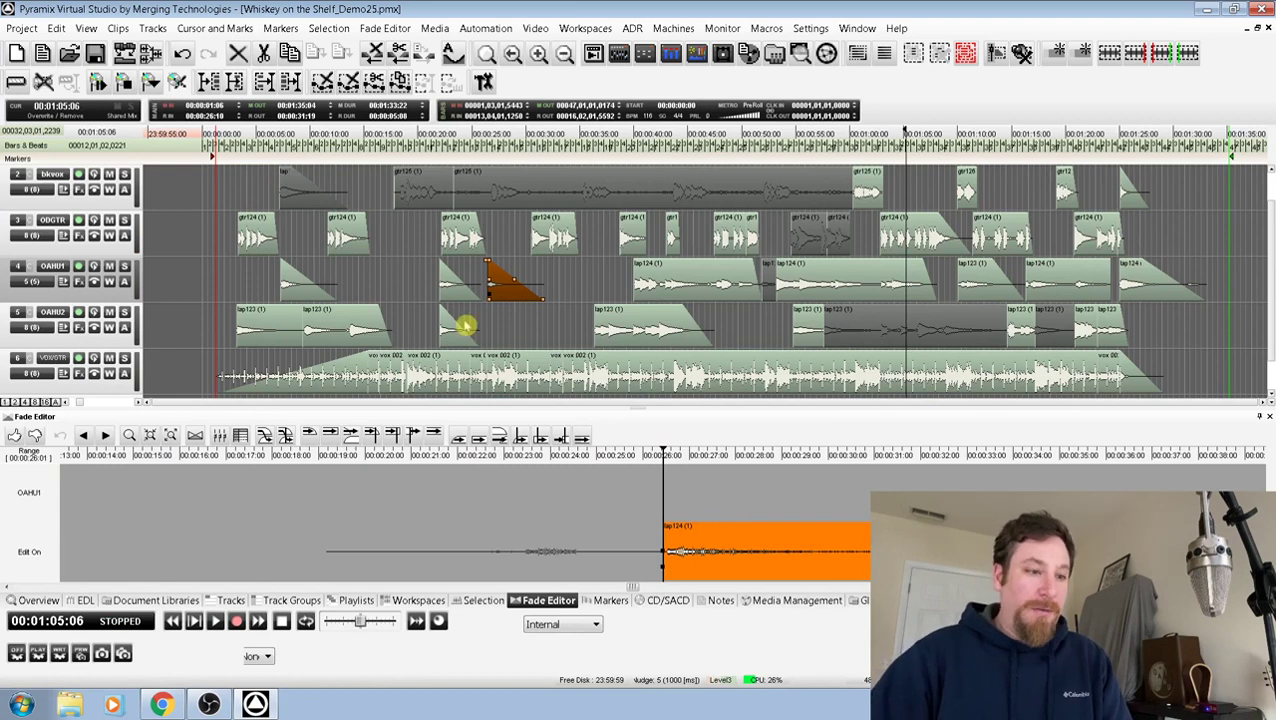
left_click(530, 301)
left_click(493, 280)
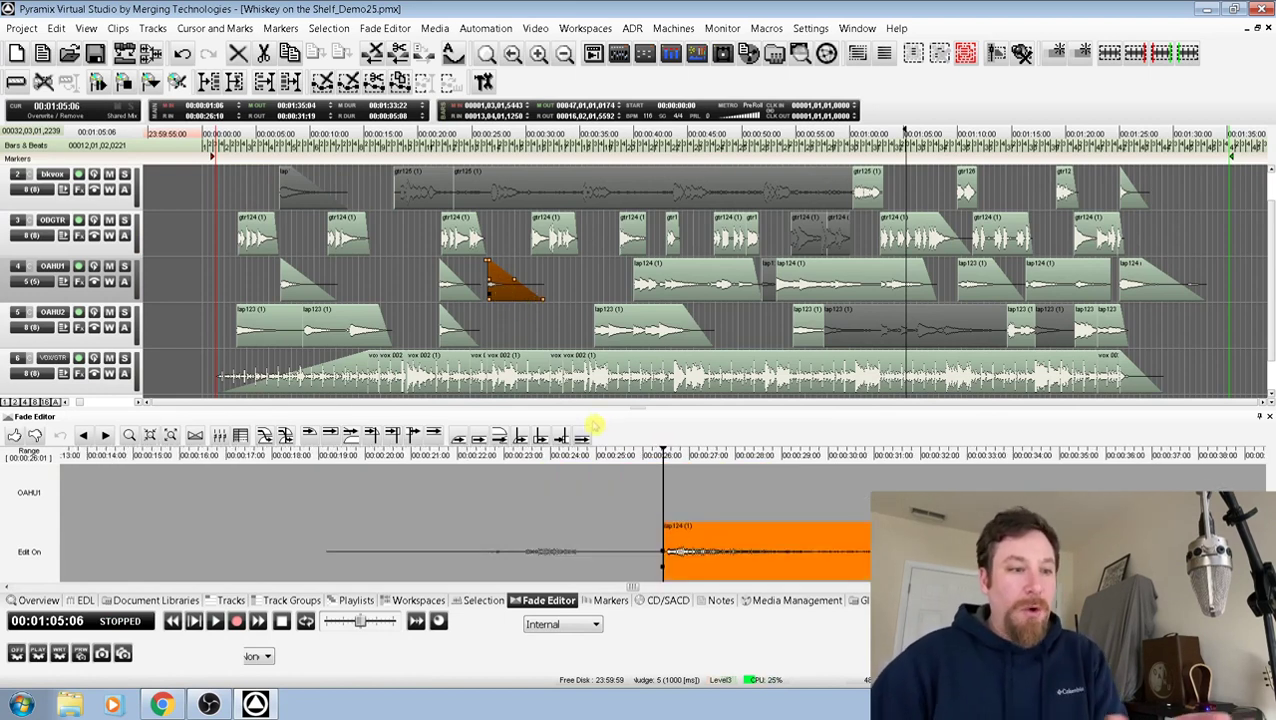
left_click(522, 300)
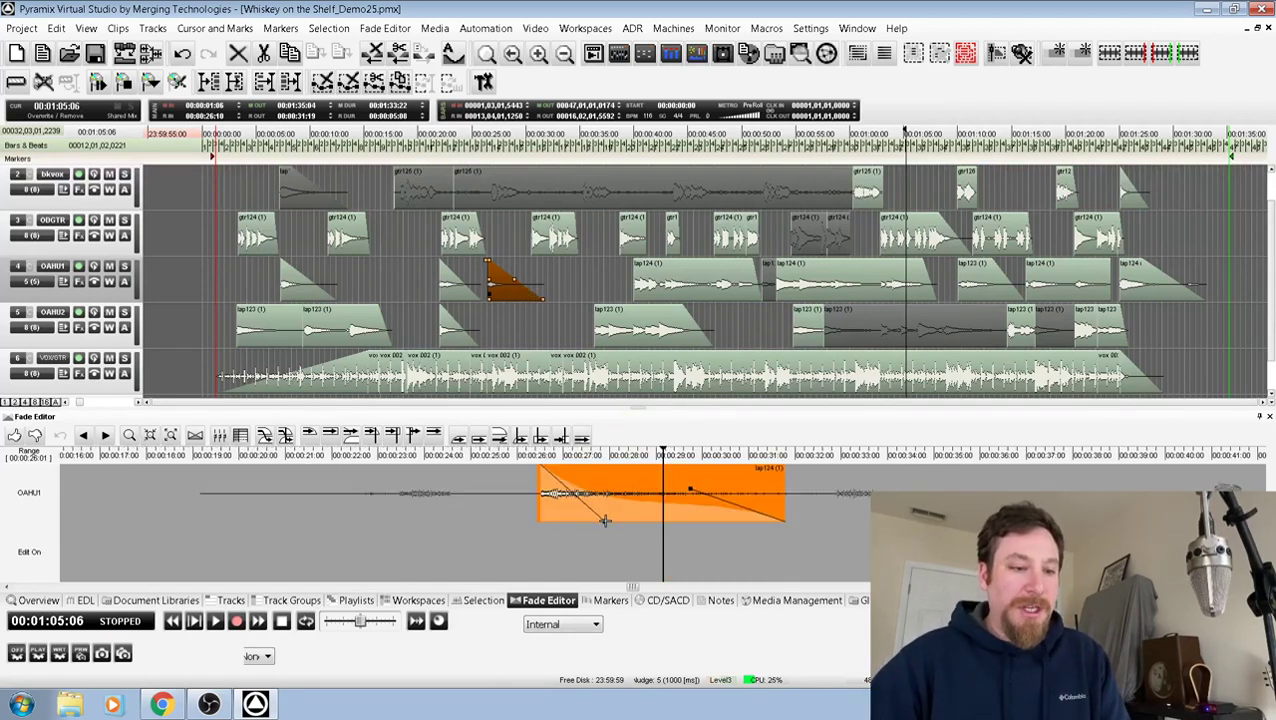
- Try pulling the fade's end earlier for a steeper drop, then undo it
left_click_drag(604, 519, 563, 530)
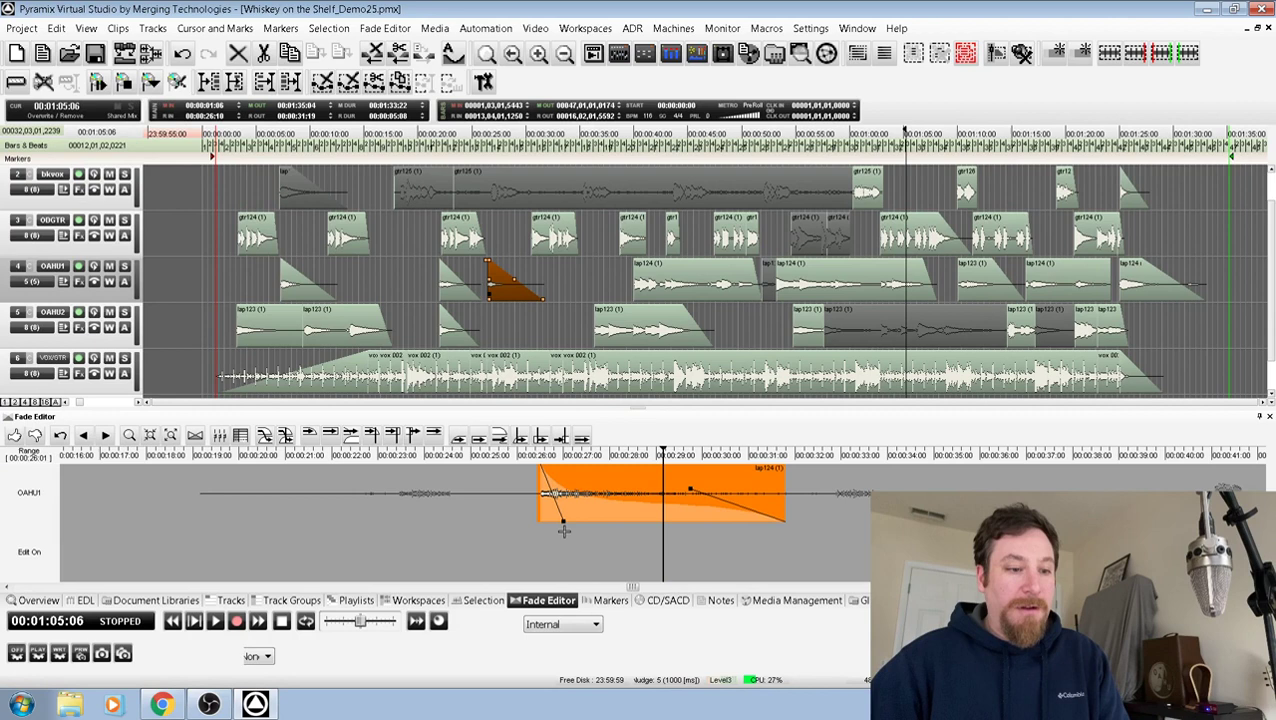
left_click(586, 529)
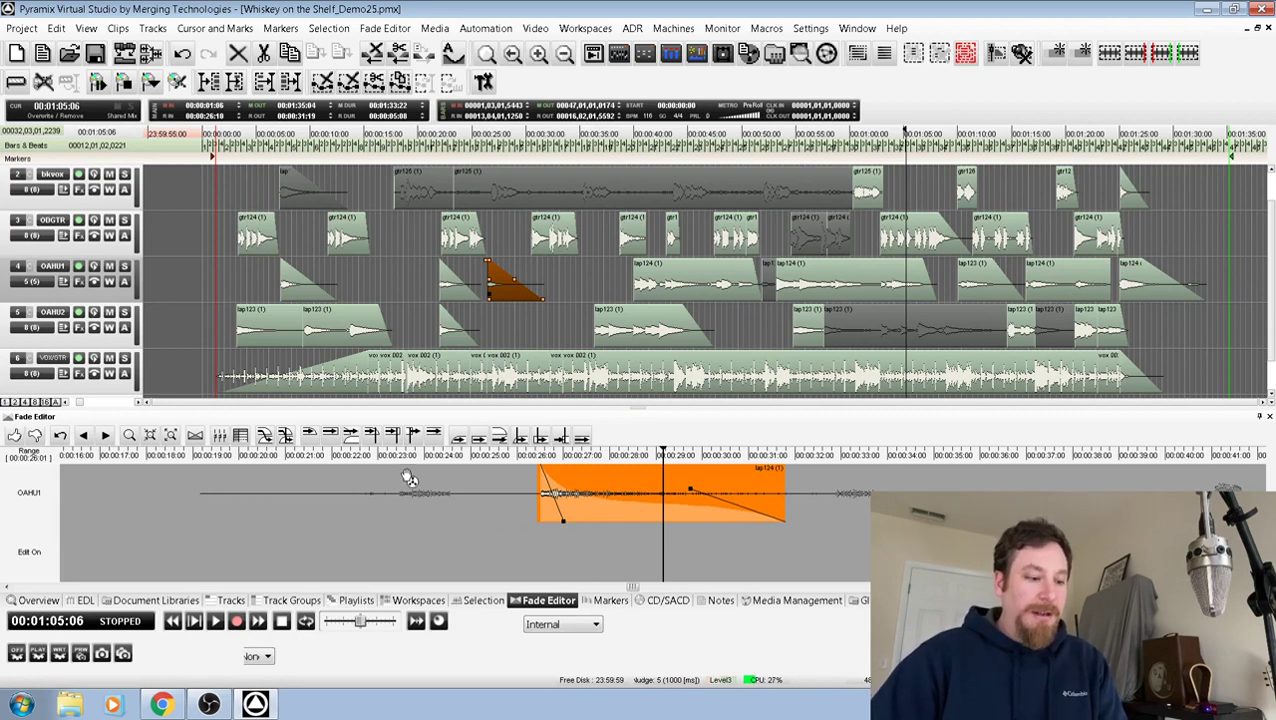
key("ctrl+z")
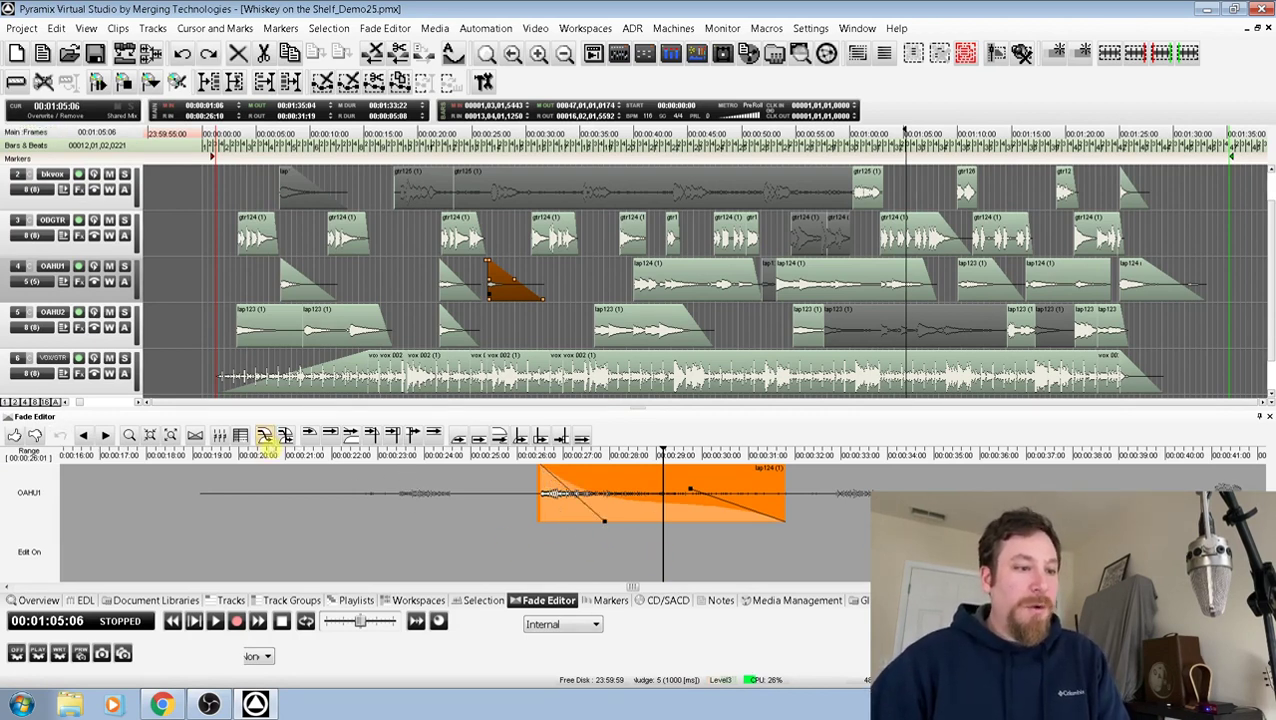
- Audition the orange lap124 fade repeatedly from around 00:00:24–25, ending stopped at 00:00:24:24
left_click(310, 437)
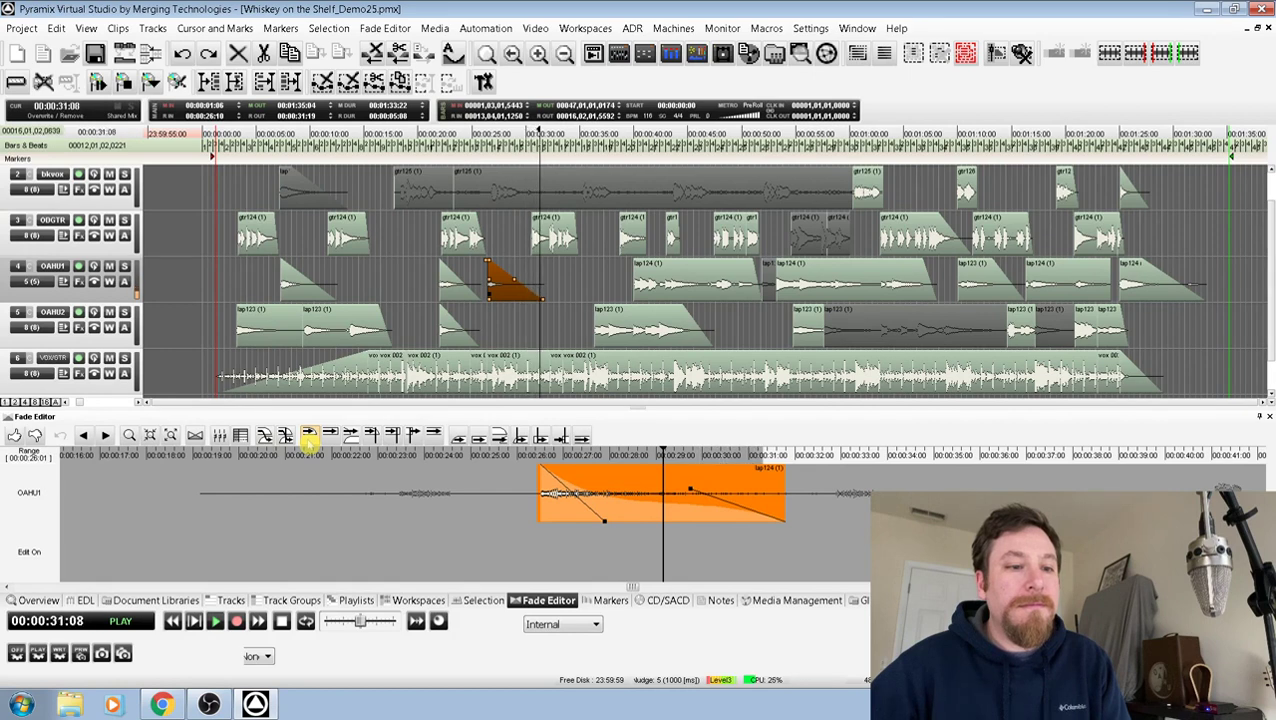
key("space")
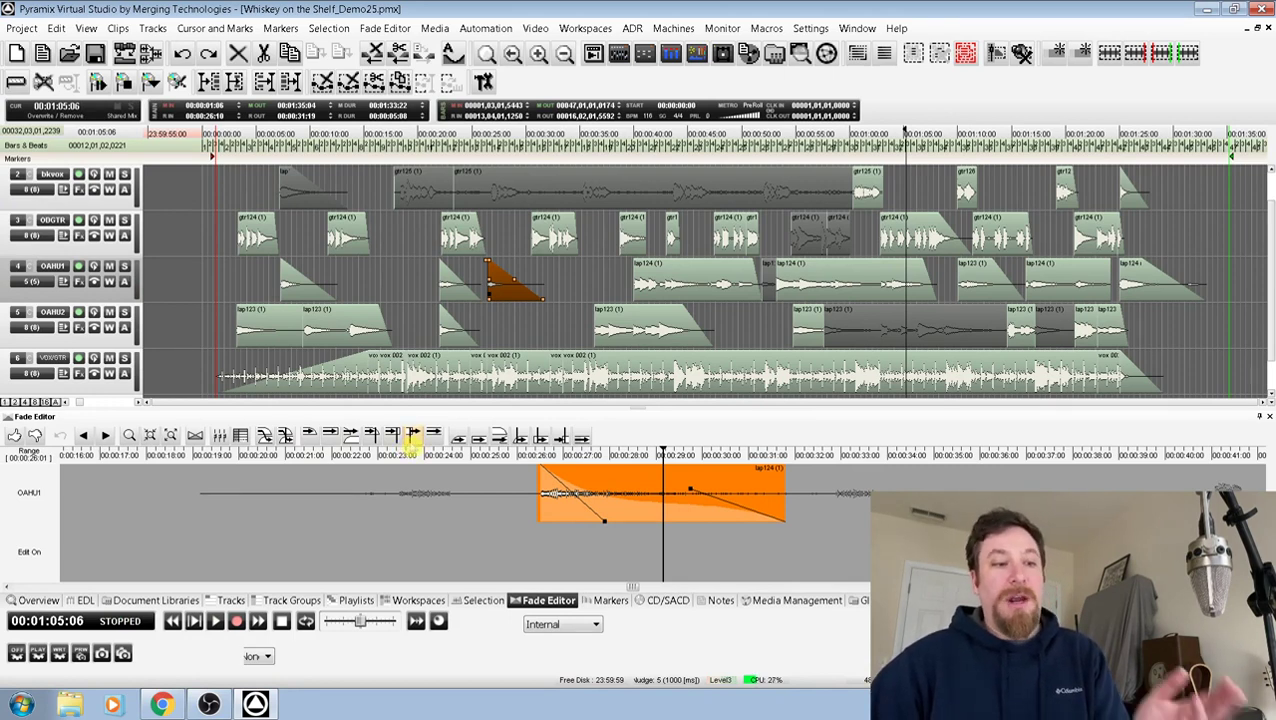
left_click(411, 440)
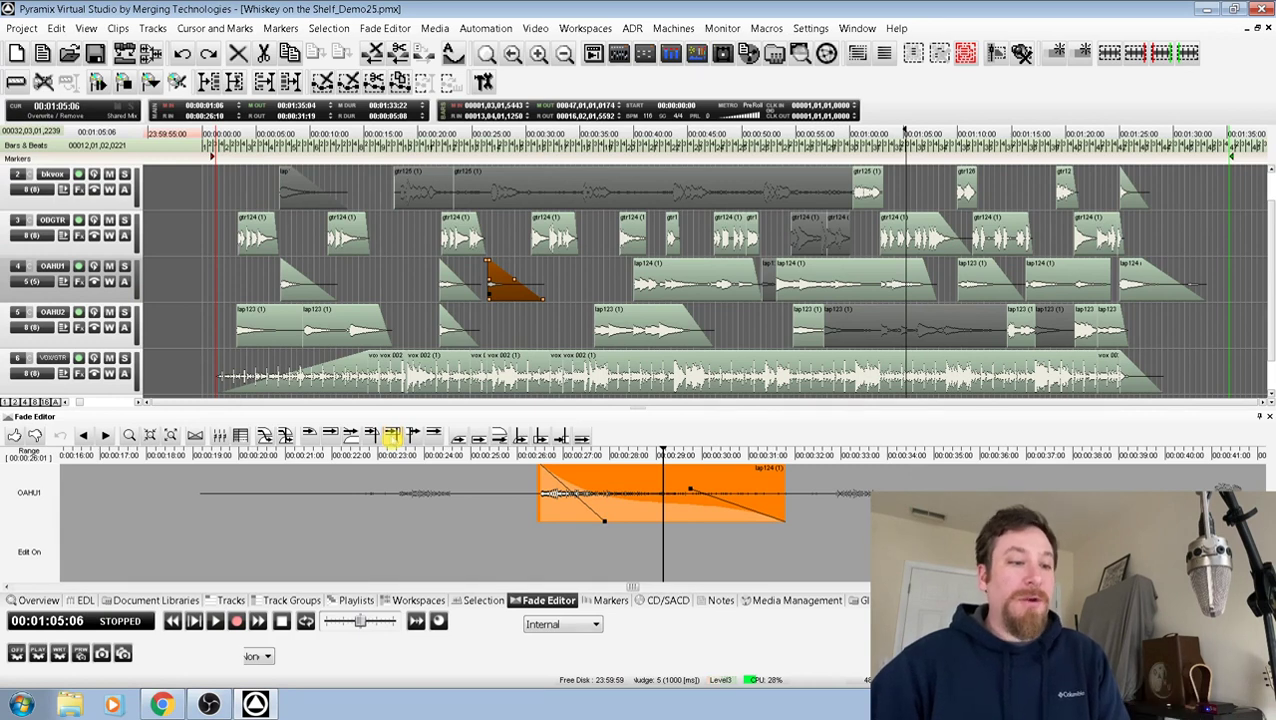
left_click(392, 437)
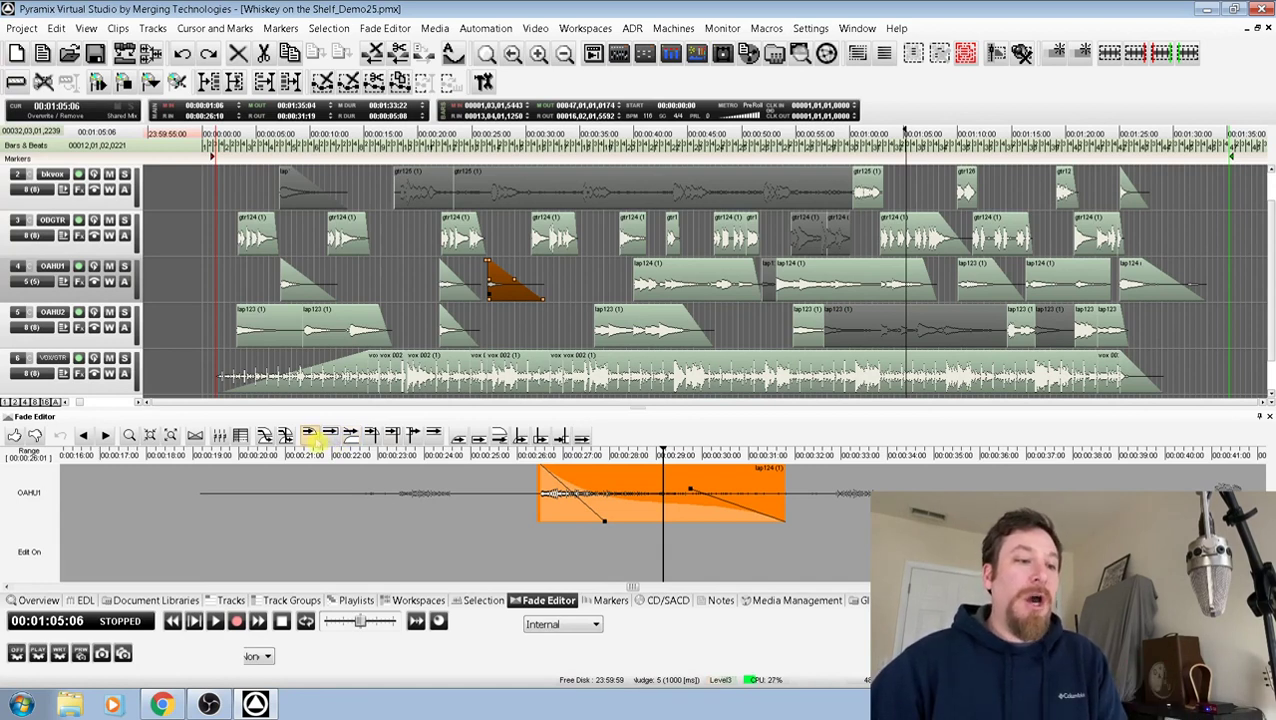
key("space")
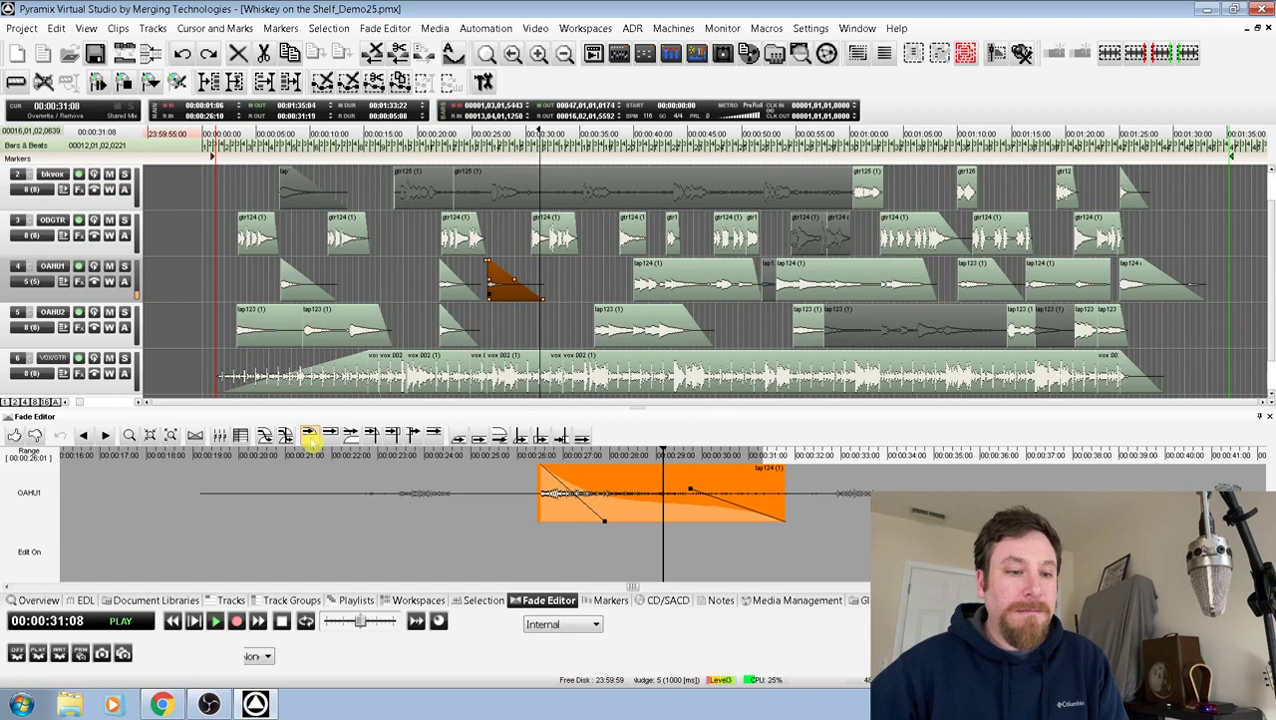
key("space")
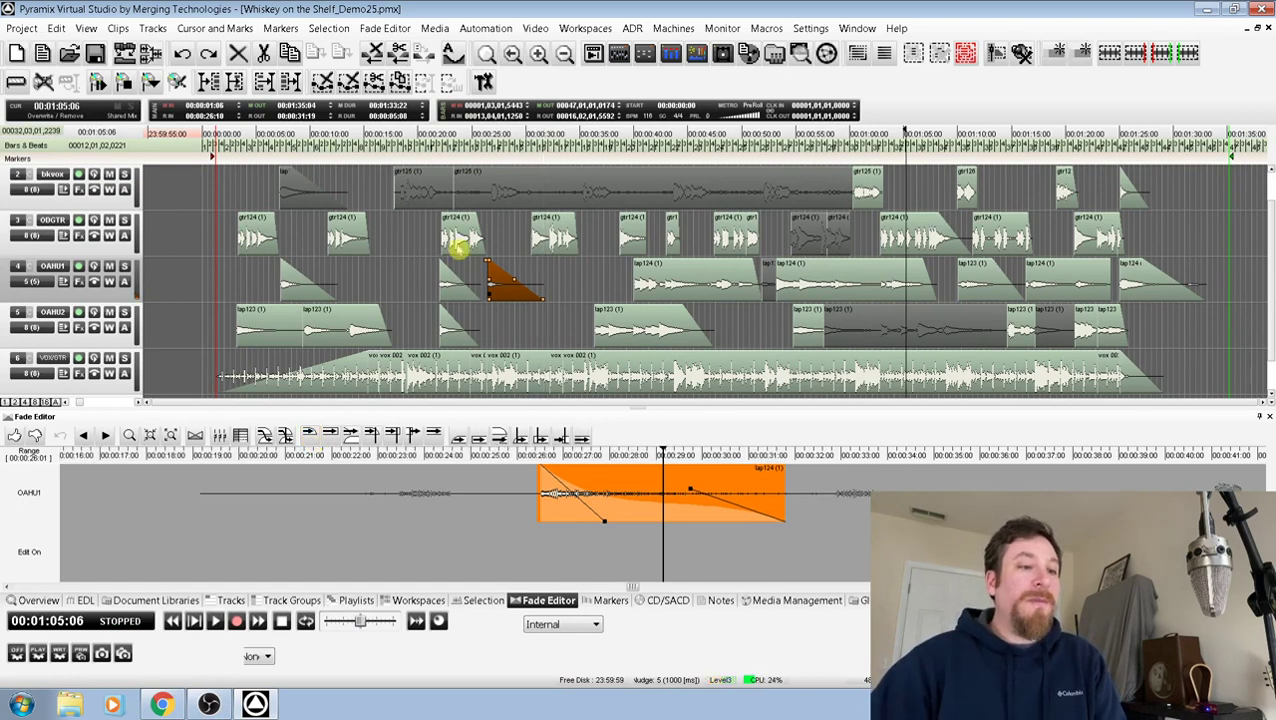
key("space")
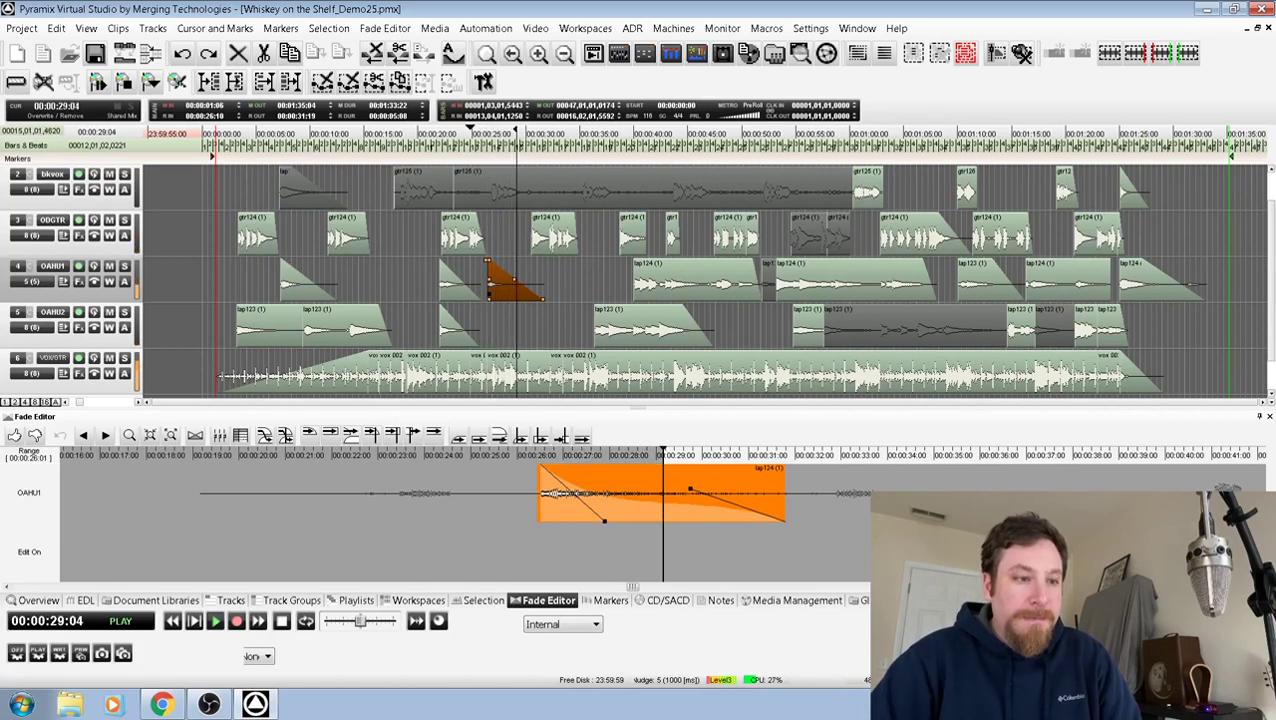
key("space")
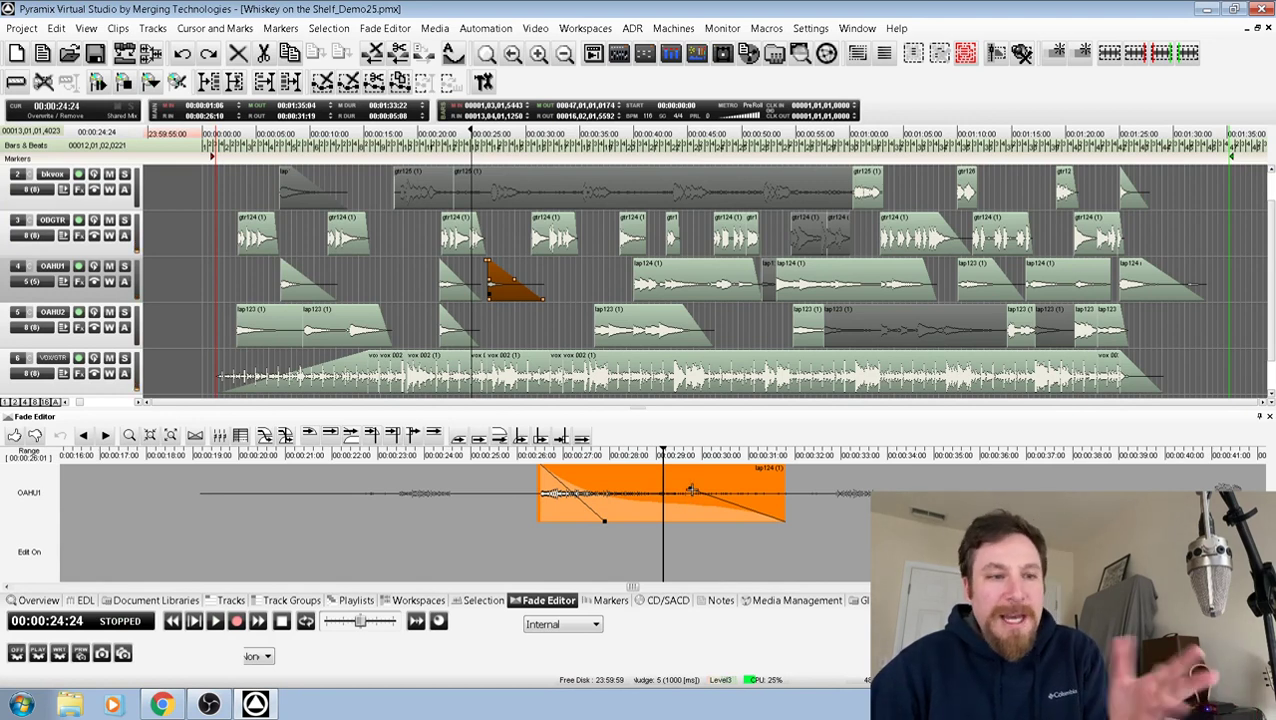
- Reshape the tap124 (1) fade curve and audition the result
left_click_drag(693, 492, 688, 525)
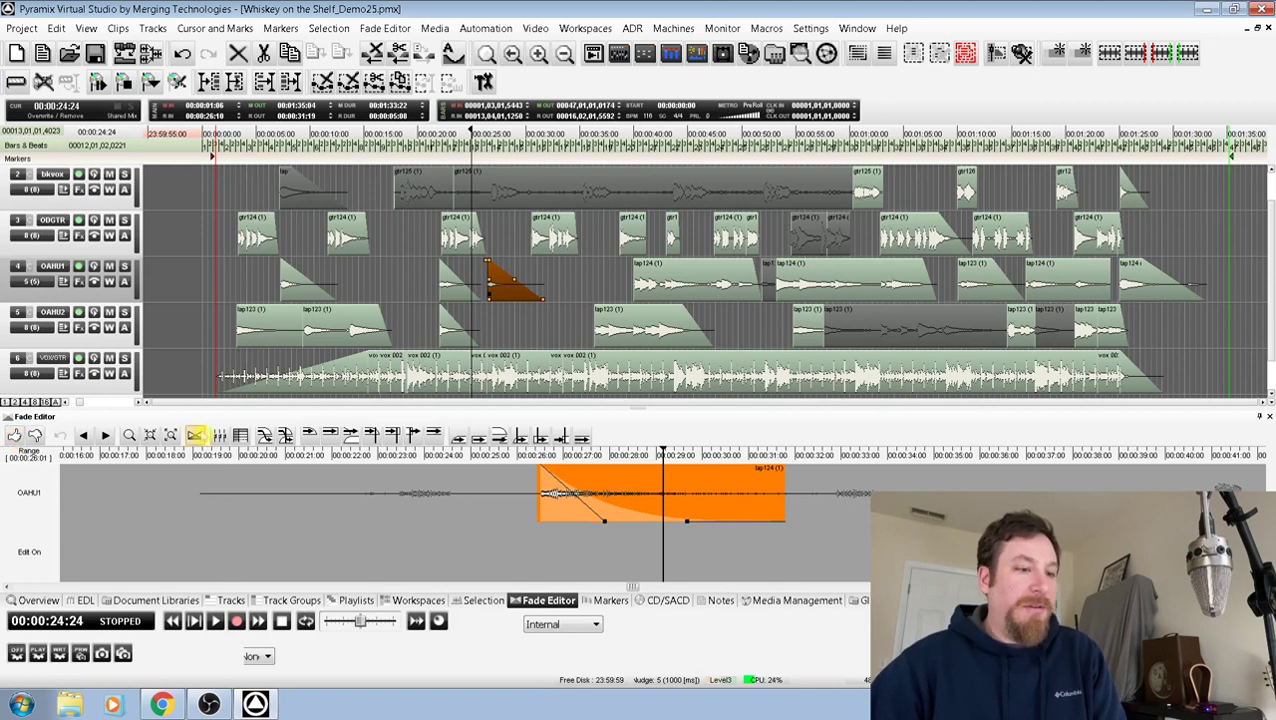
left_click(196, 436)
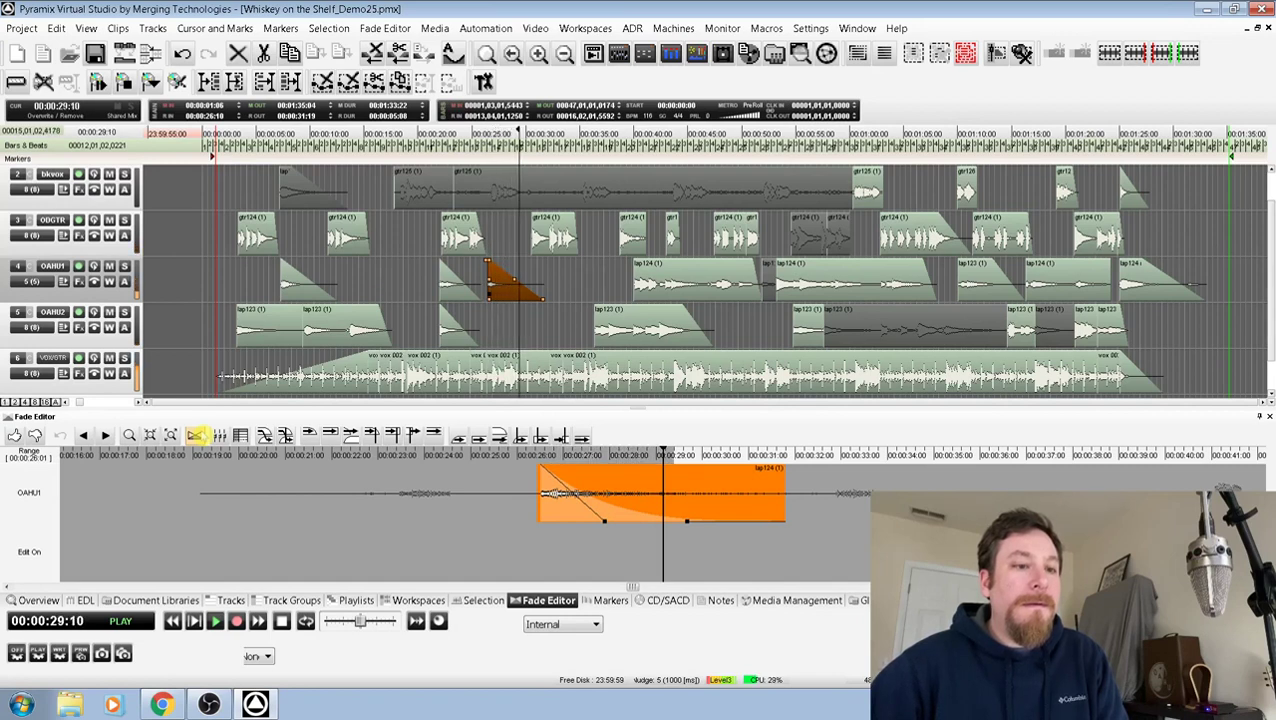
key("space")
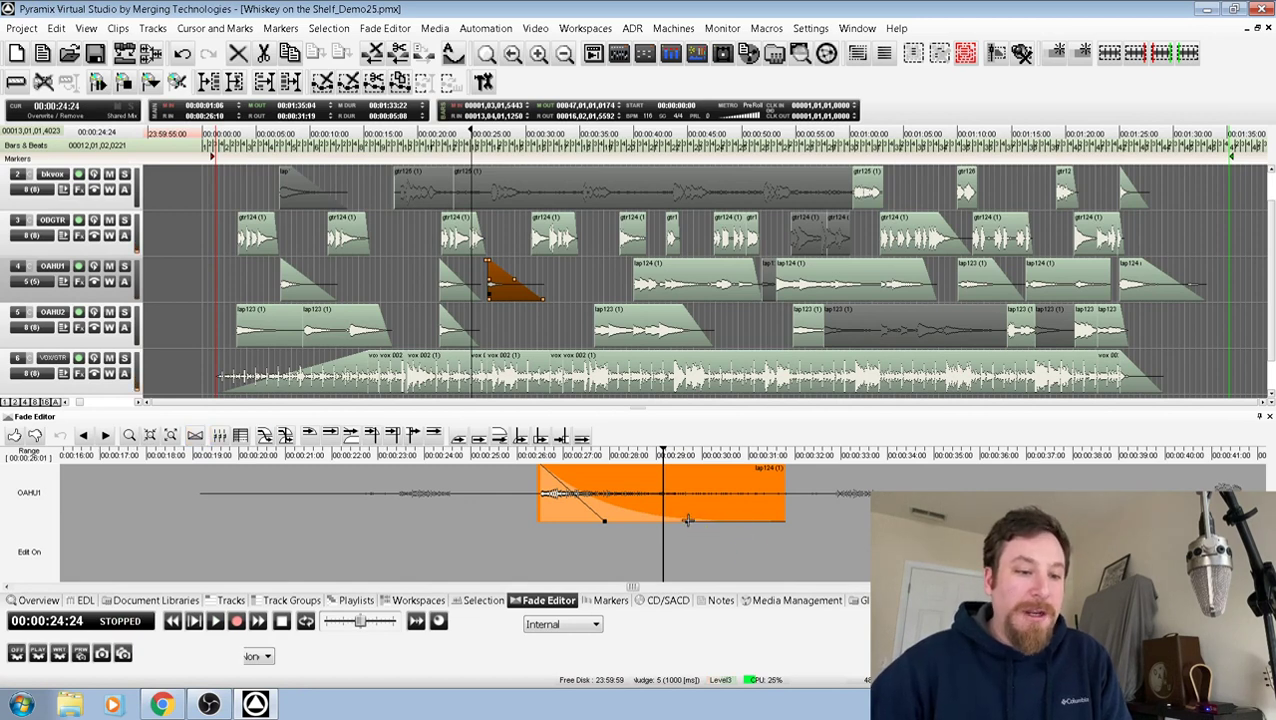
- Stretch the fade-out curve to the clip's right edge and play it back
left_click_drag(687, 519, 800, 463)
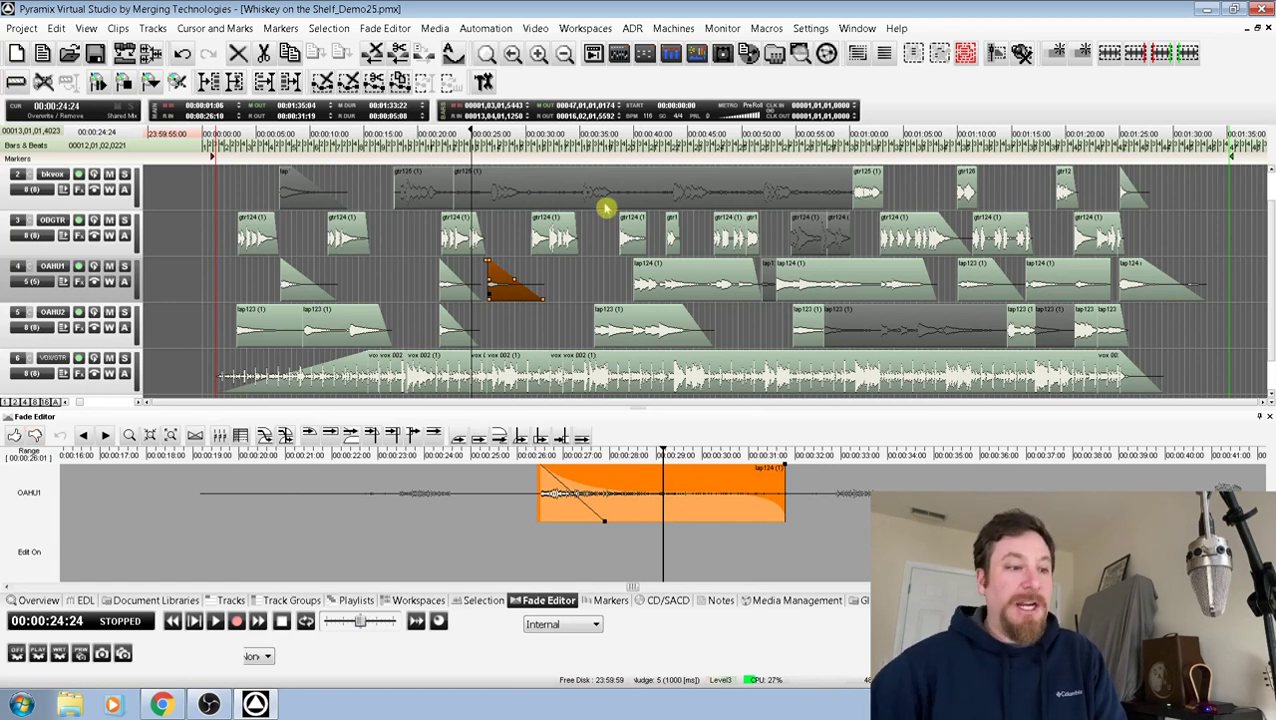
key("space")
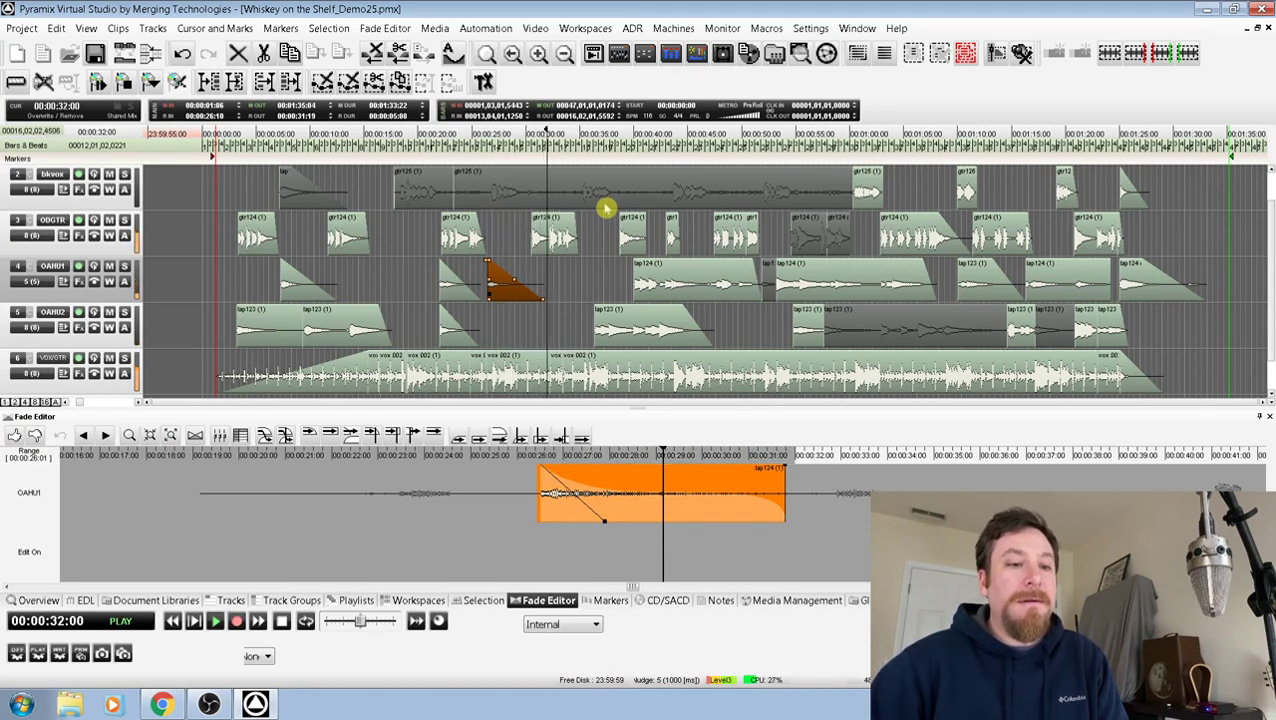
key("space")
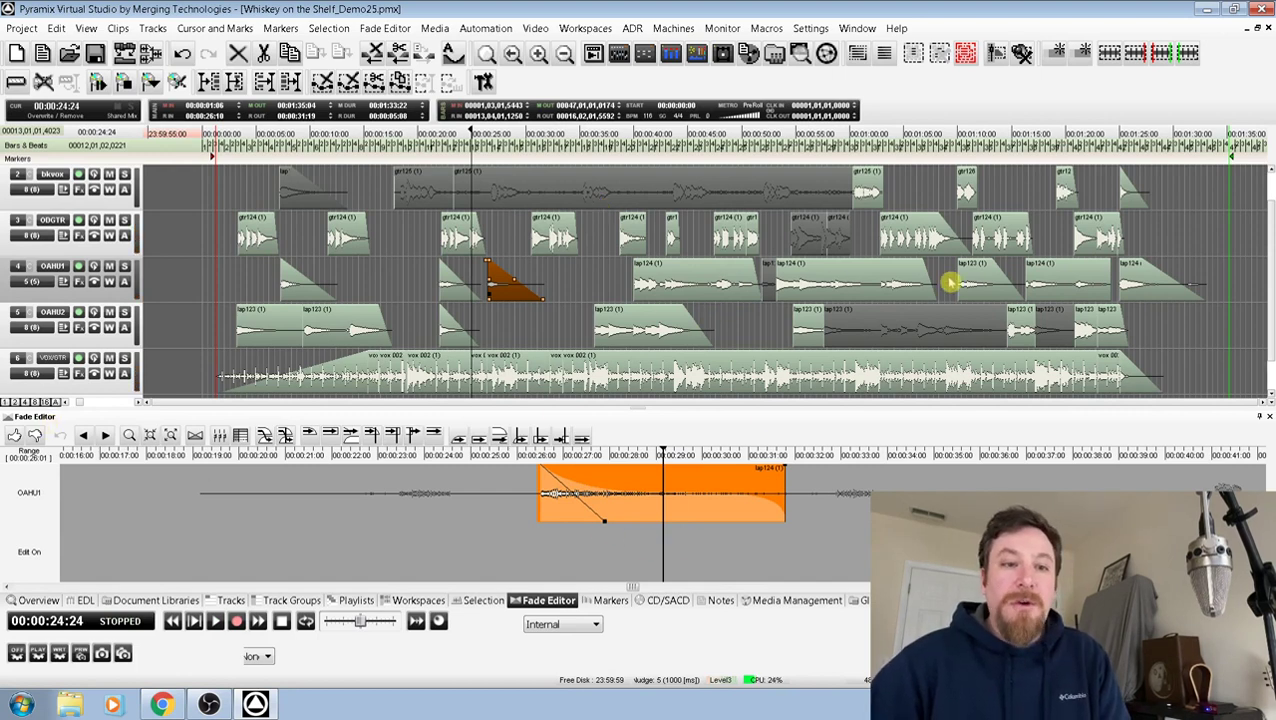
- Load the tap123 (1) fade on OAHU2 into an enlarged floating Fade Editor, zoomed in
left_click(690, 343)
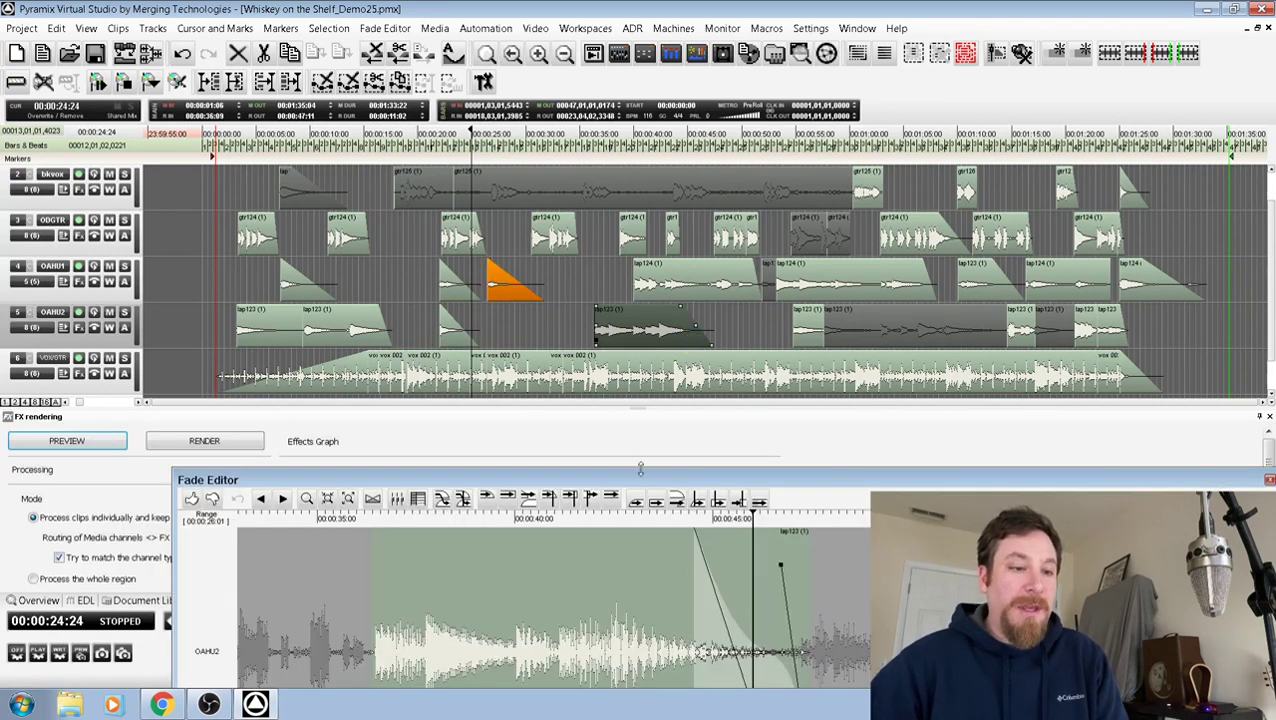
left_click_drag(641, 513, 536, 103)
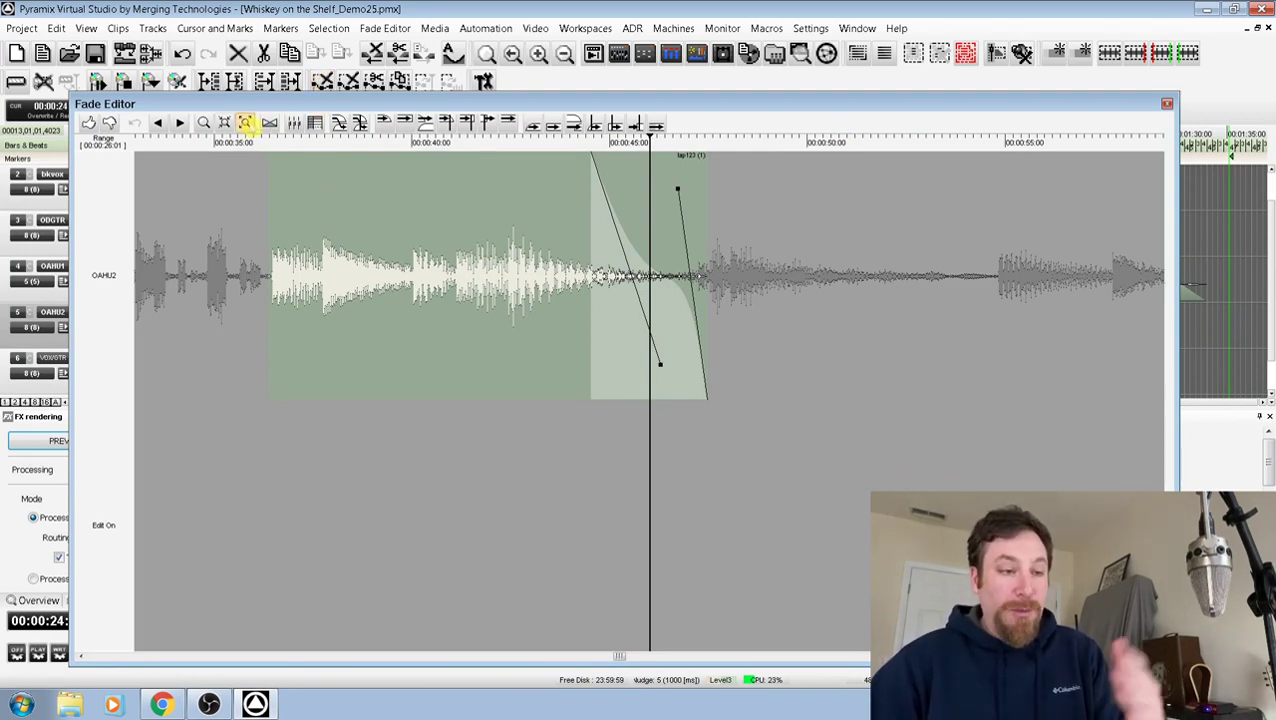
left_click(245, 122)
left_click(224, 122)
left_click(224, 122)
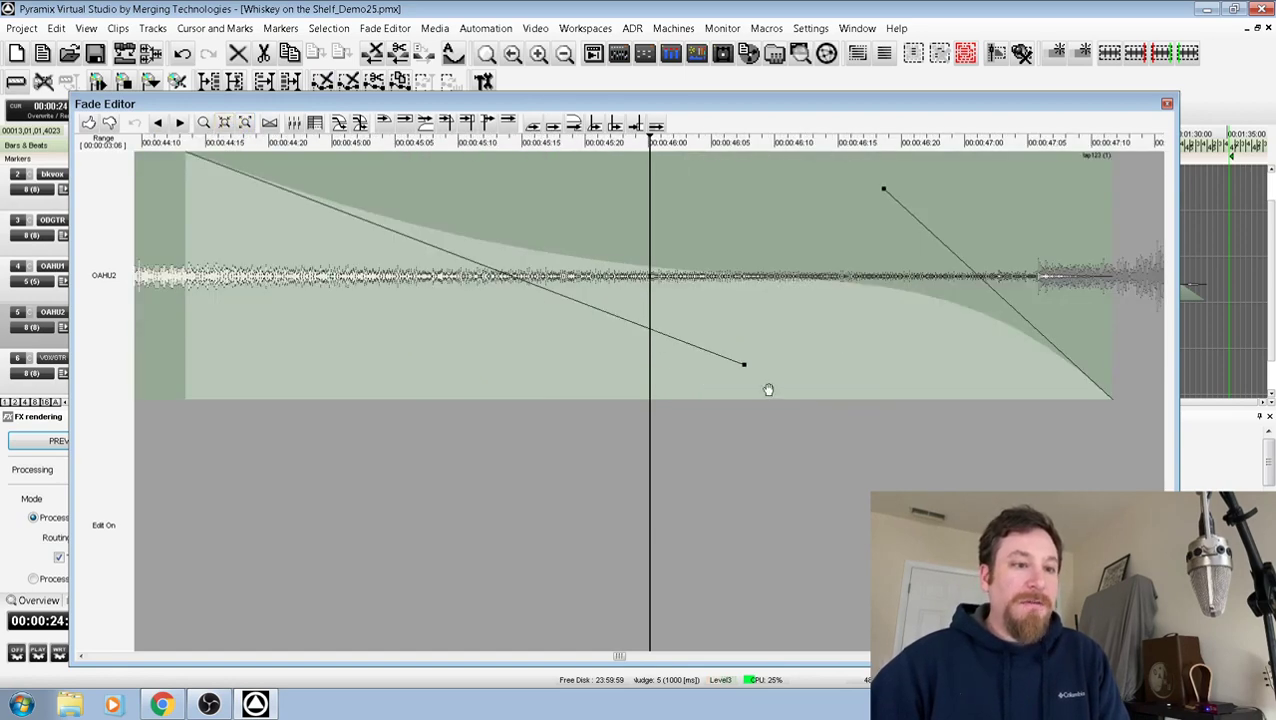
- Try steepening the fade curve, undo it, then slide the fade along the waveform
left_click_drag(745, 364, 720, 385)
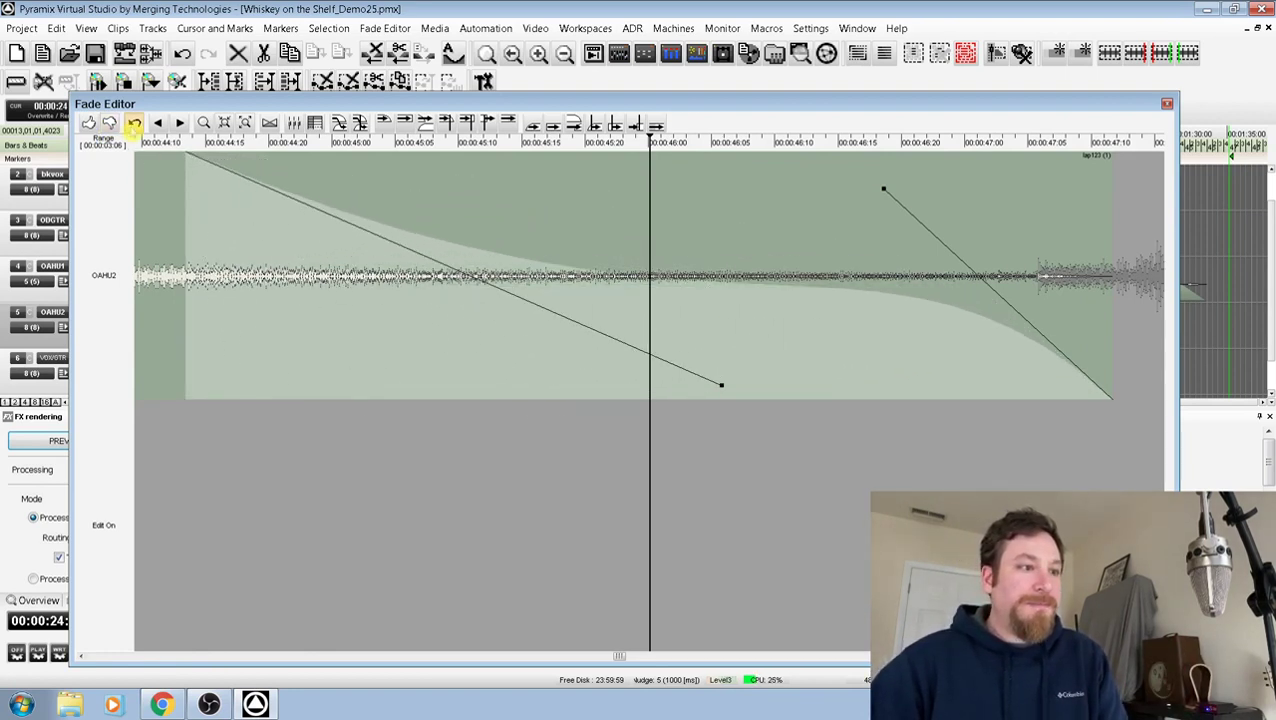
left_click(134, 123)
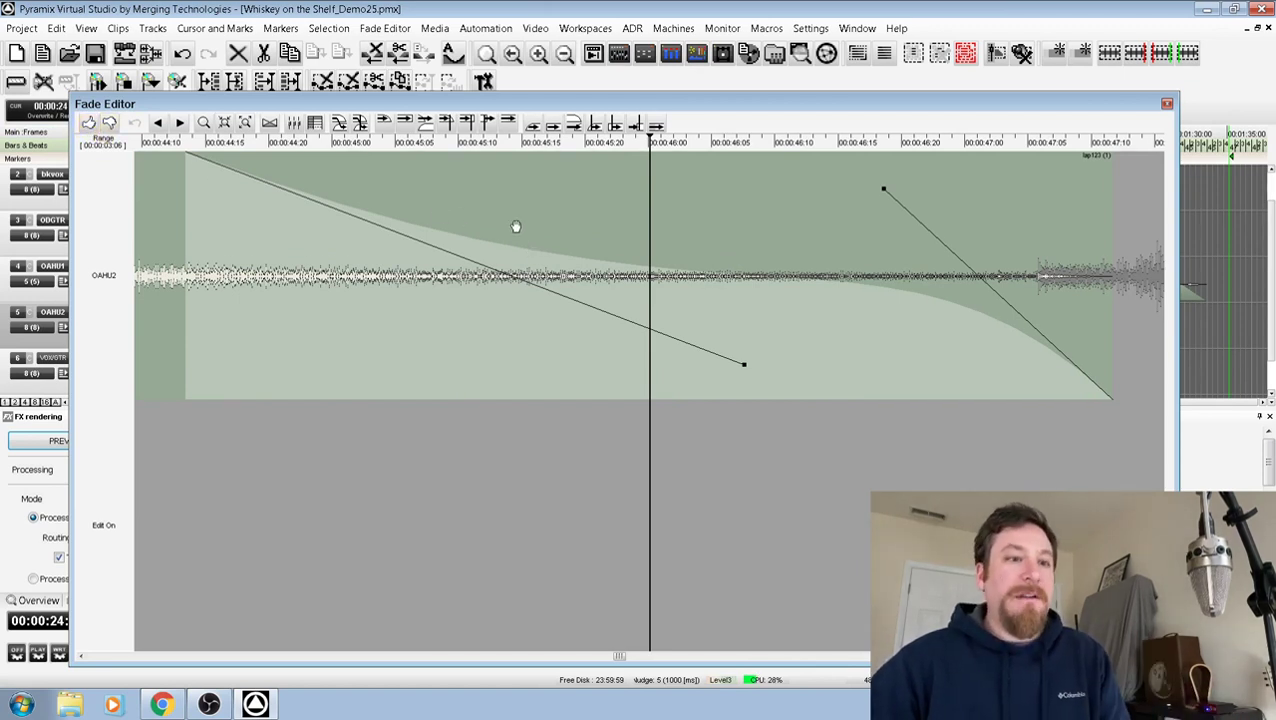
left_click_drag(298, 268, 362, 313)
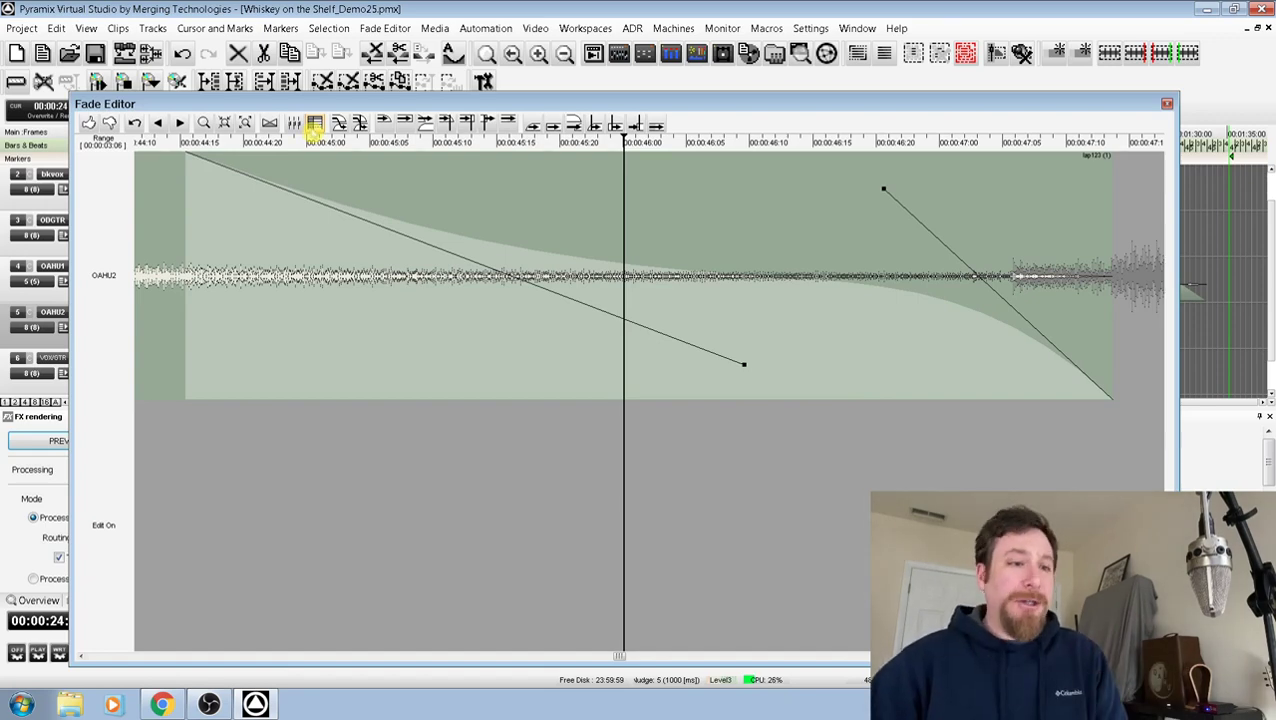
- Drag the floating Fade Editor onto the bottom panel's centre docking guide to dock it as a tab
left_click_drag(557, 105, 640, 510)
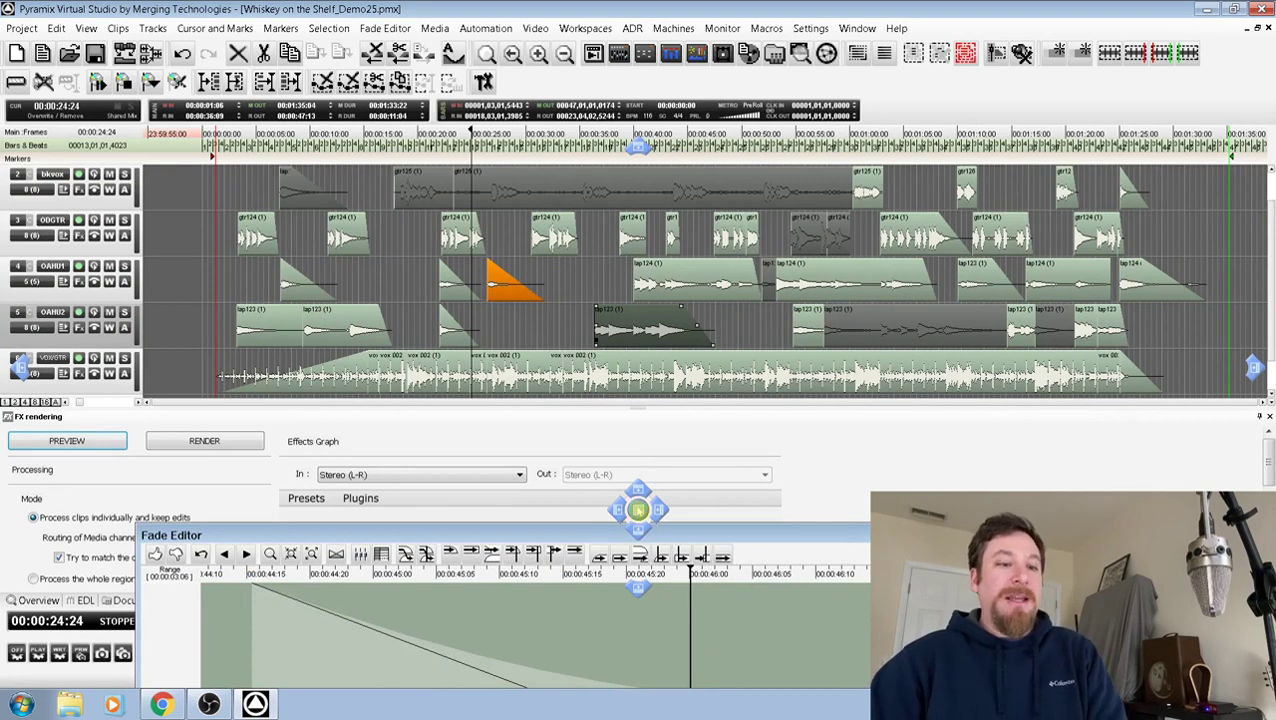
left_click_drag(640, 510, 638, 510)
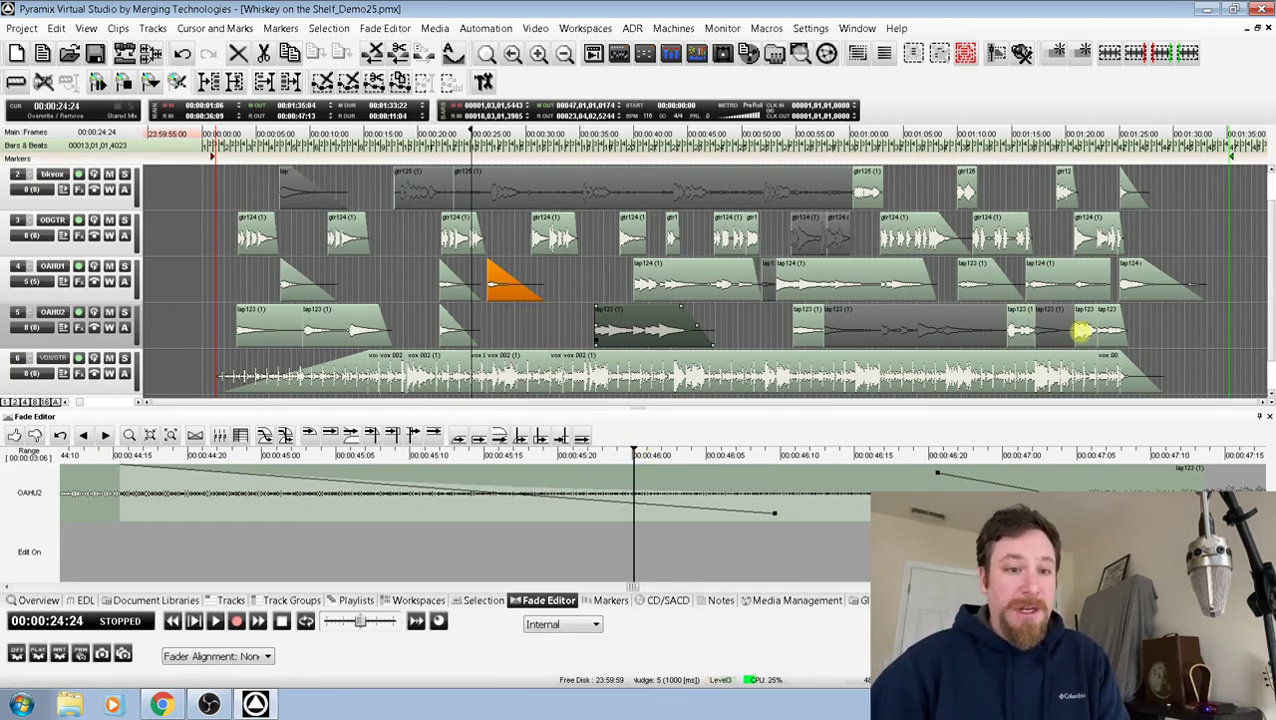
- Inspect fades on track-5 and ODGTR clips, ending on the first gtr124 (1) clip's fade-out
left_click(1112, 339)
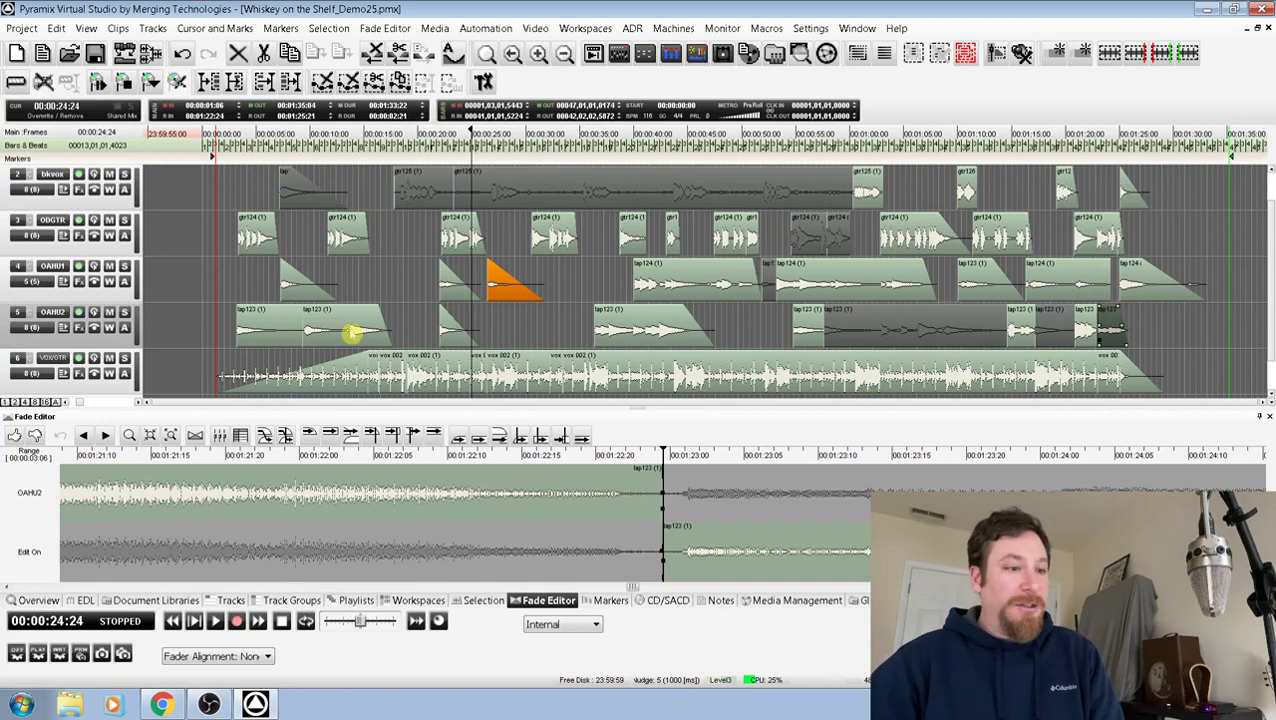
left_click(352, 334)
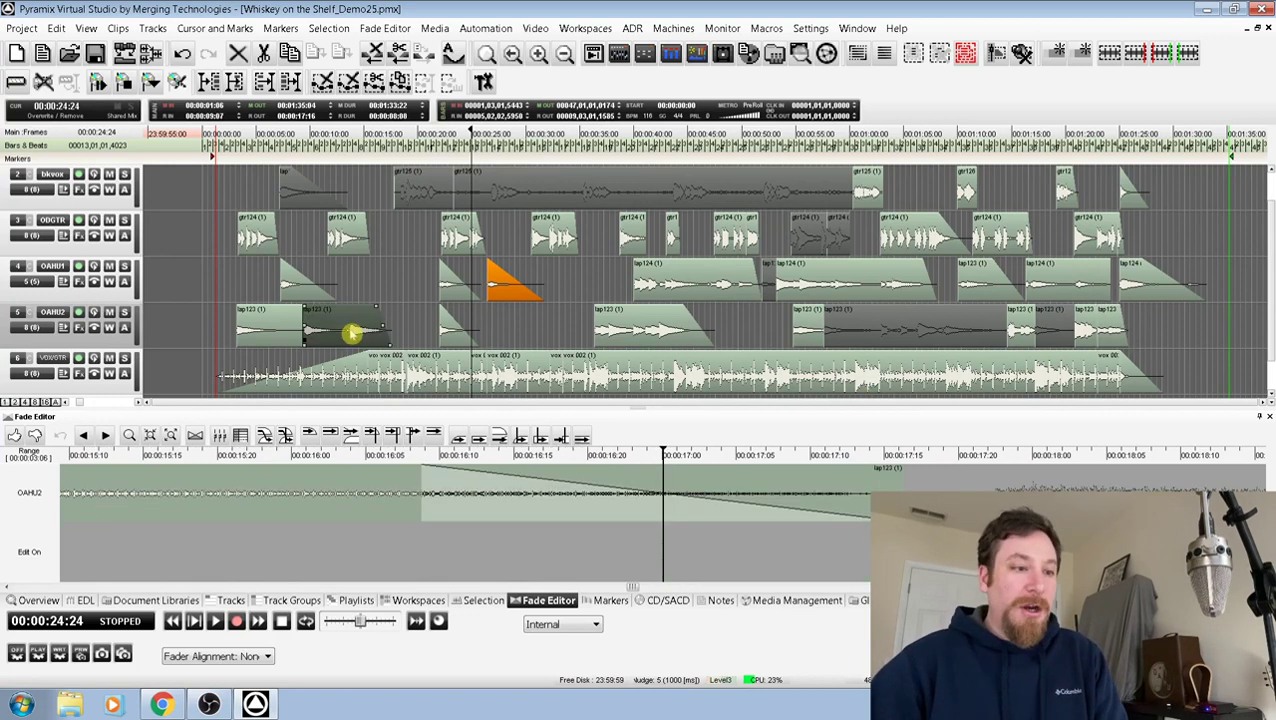
left_click(366, 240)
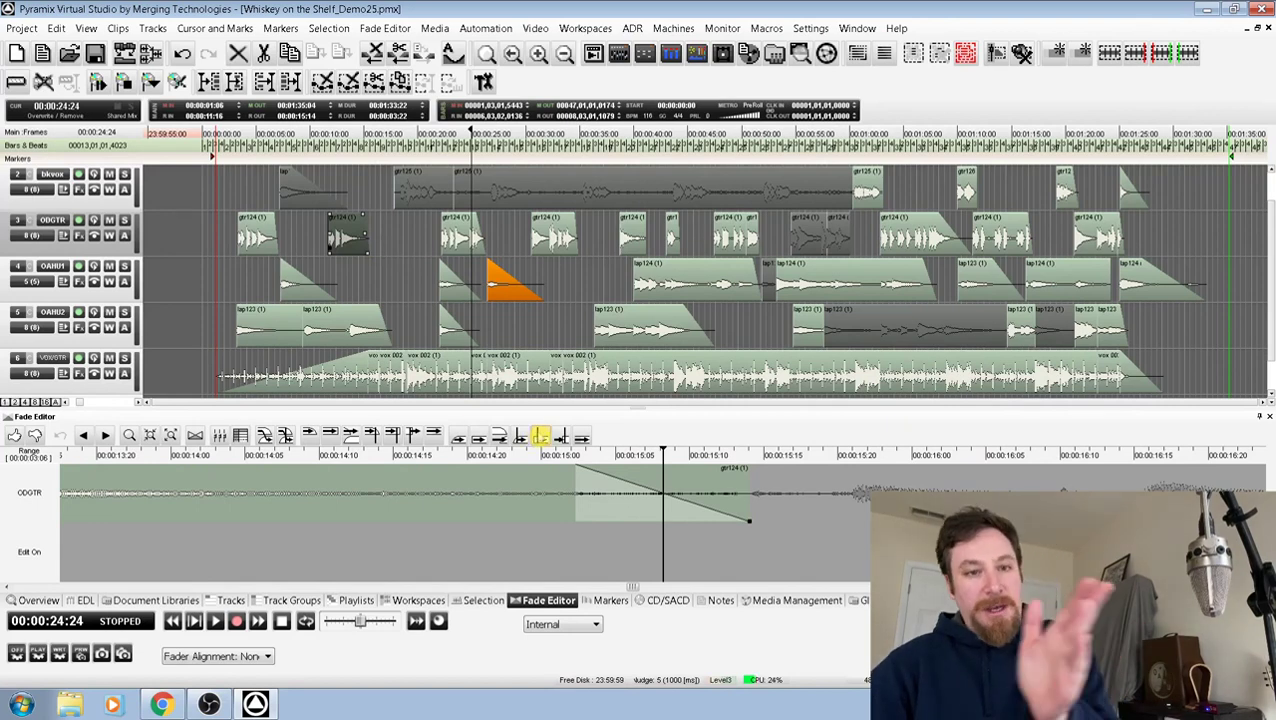
left_click(334, 240)
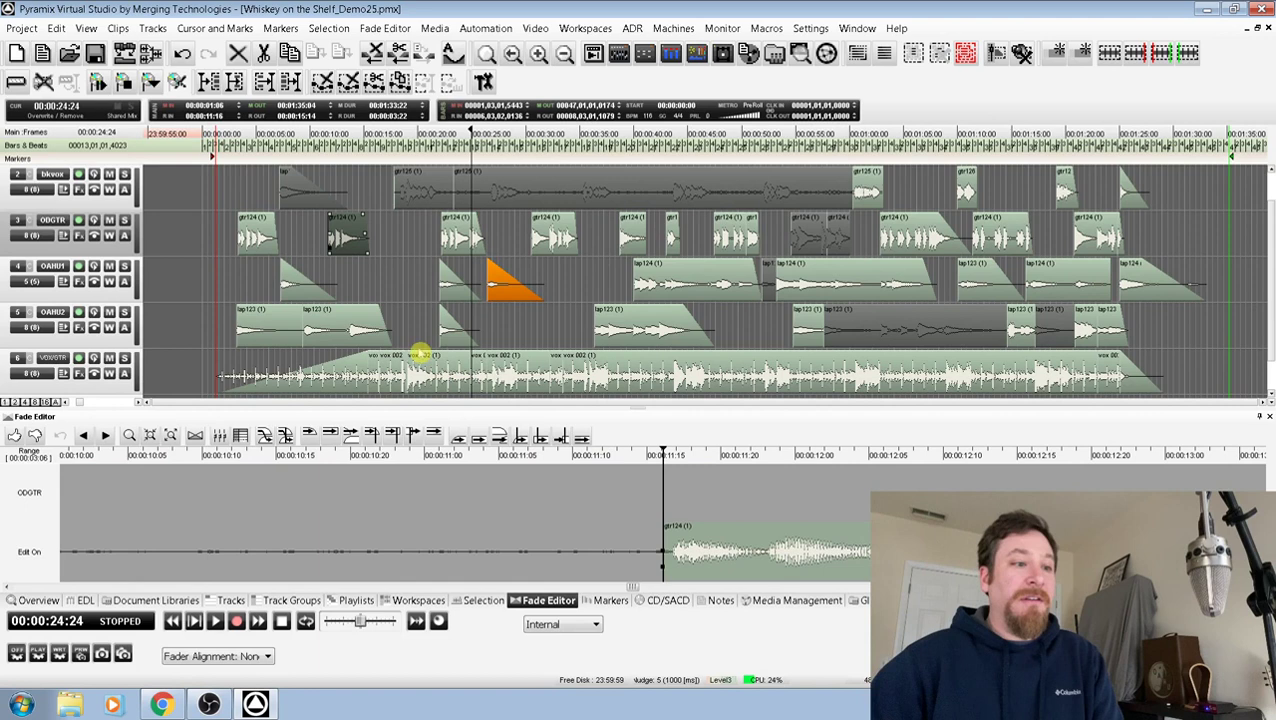
left_click(264, 243)
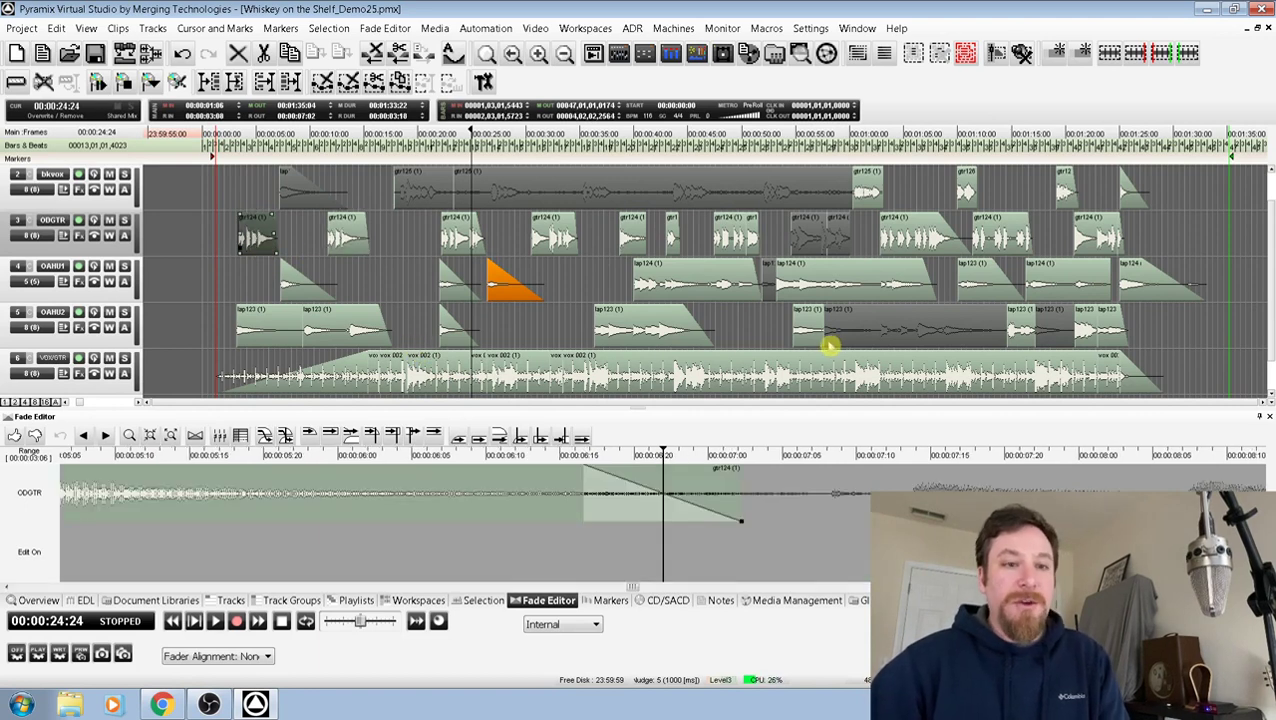